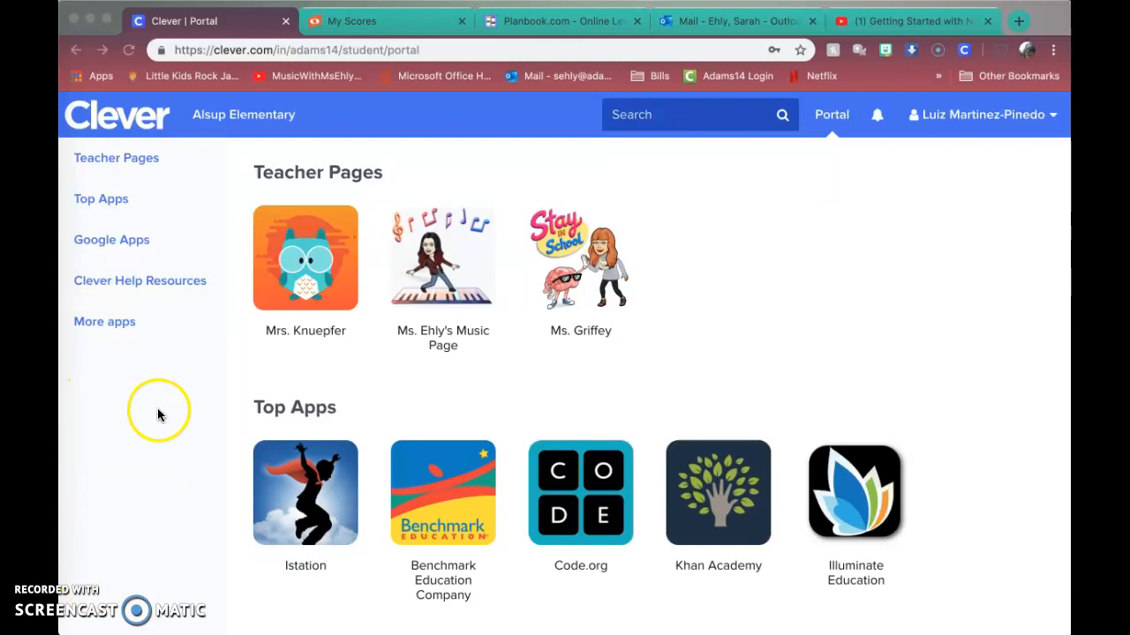
# Step: Open the music teacher's page in the Clever portal and launch Noteflight from its Write Music section
pyautogui.click(944, 132)
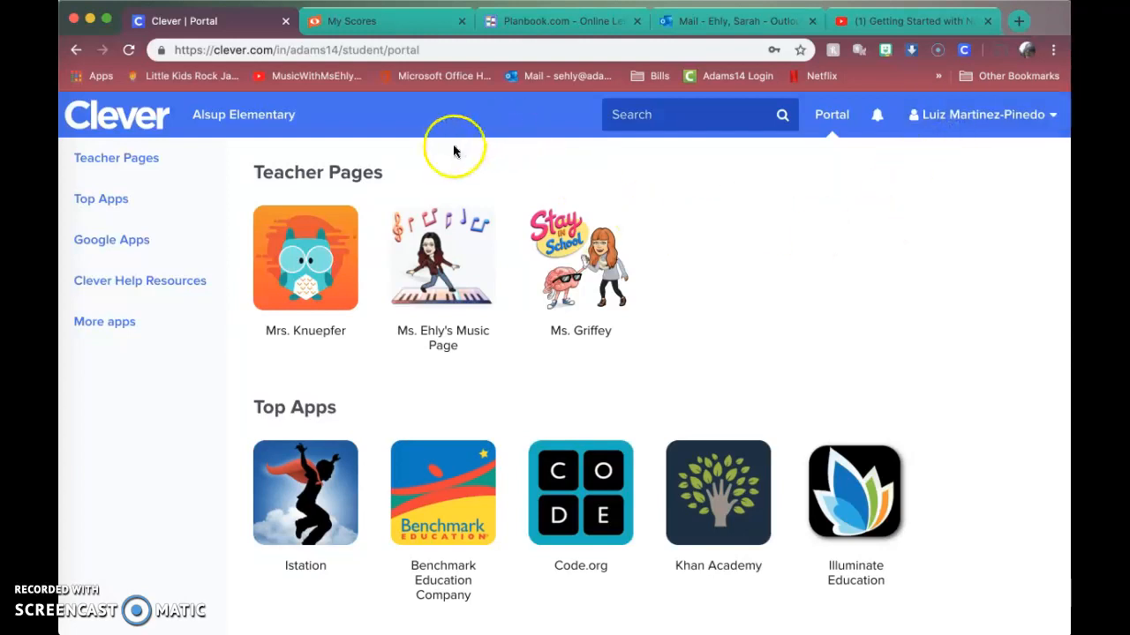
pyautogui.click(434, 285)
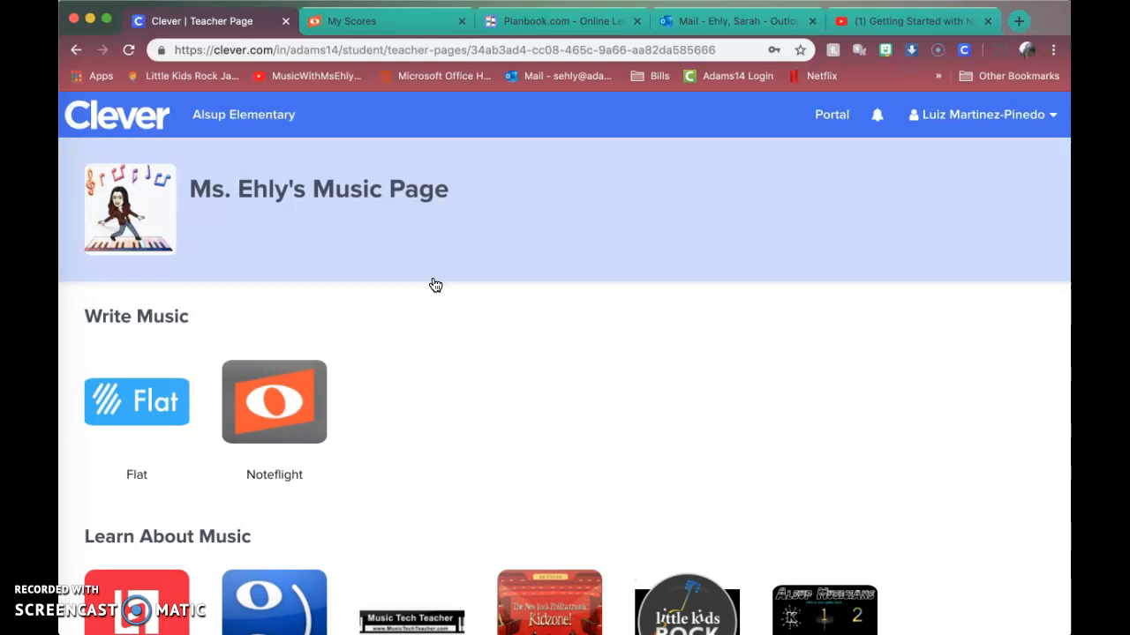
pyautogui.scroll(-1, 434, 284)
pyautogui.scroll(-2, 432, 285)
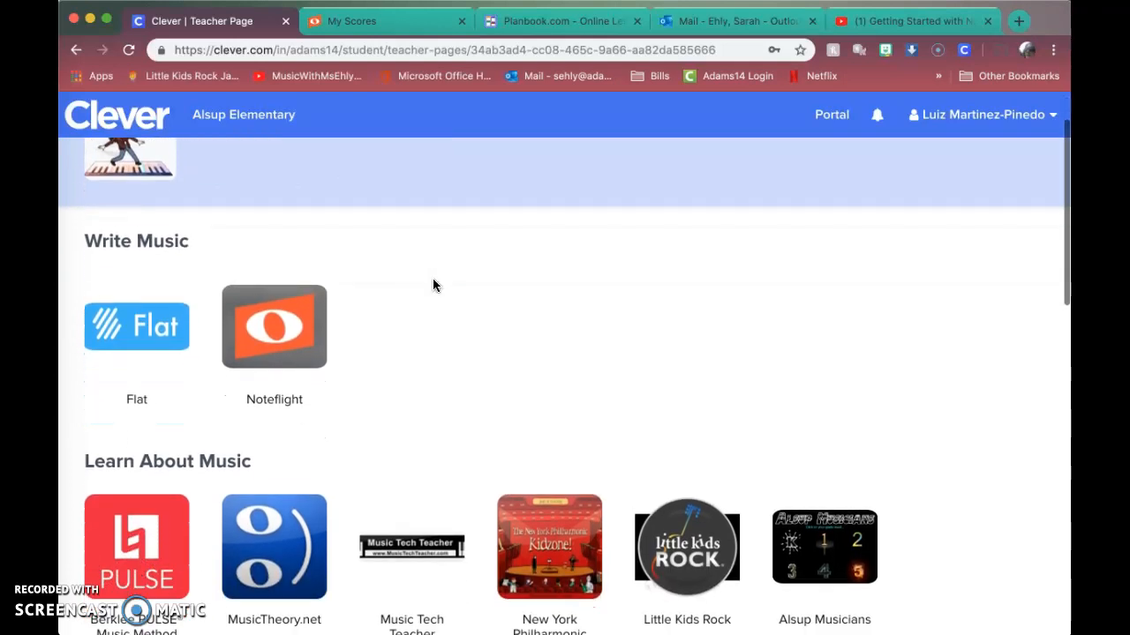
pyautogui.scroll(-3, 432, 285)
pyautogui.scroll(4, 433, 285)
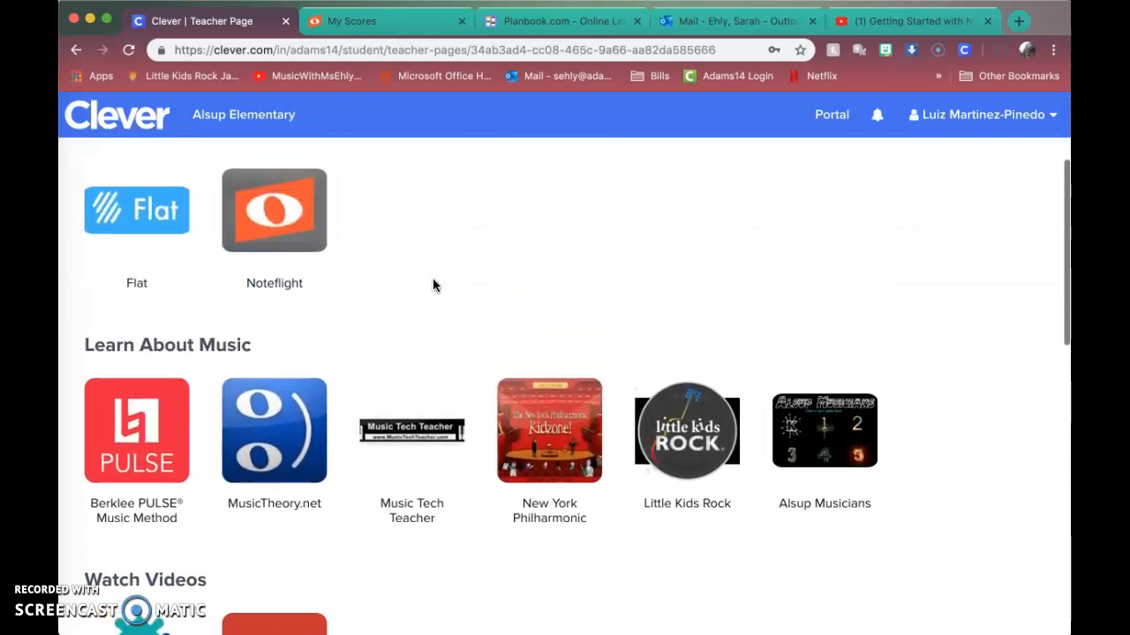
pyautogui.scroll(1, 433, 285)
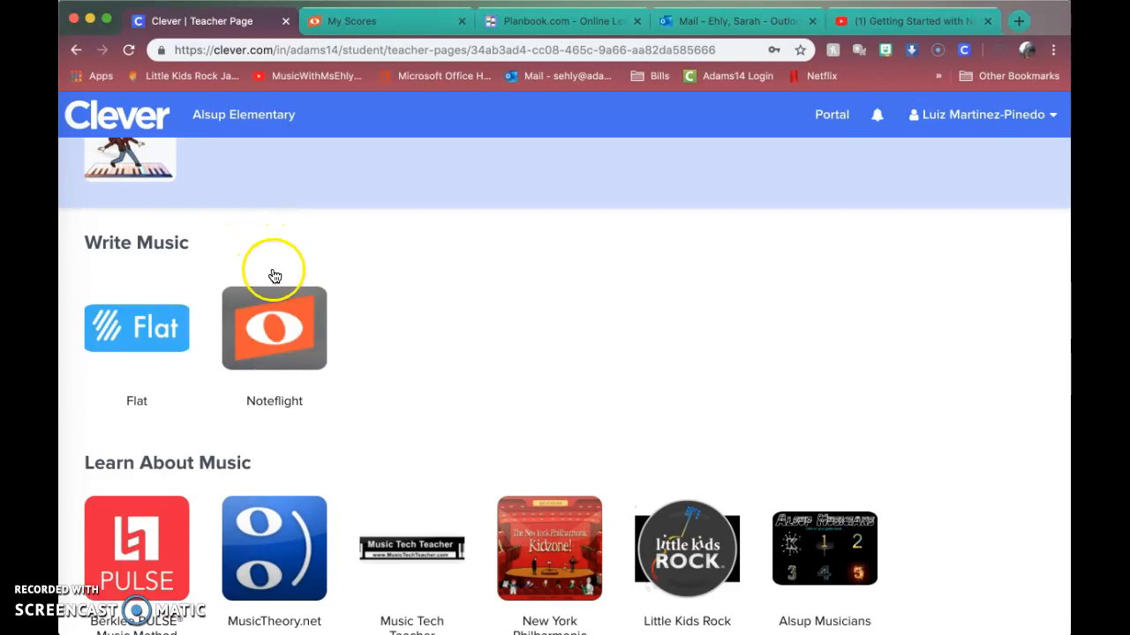
pyautogui.click(271, 321)
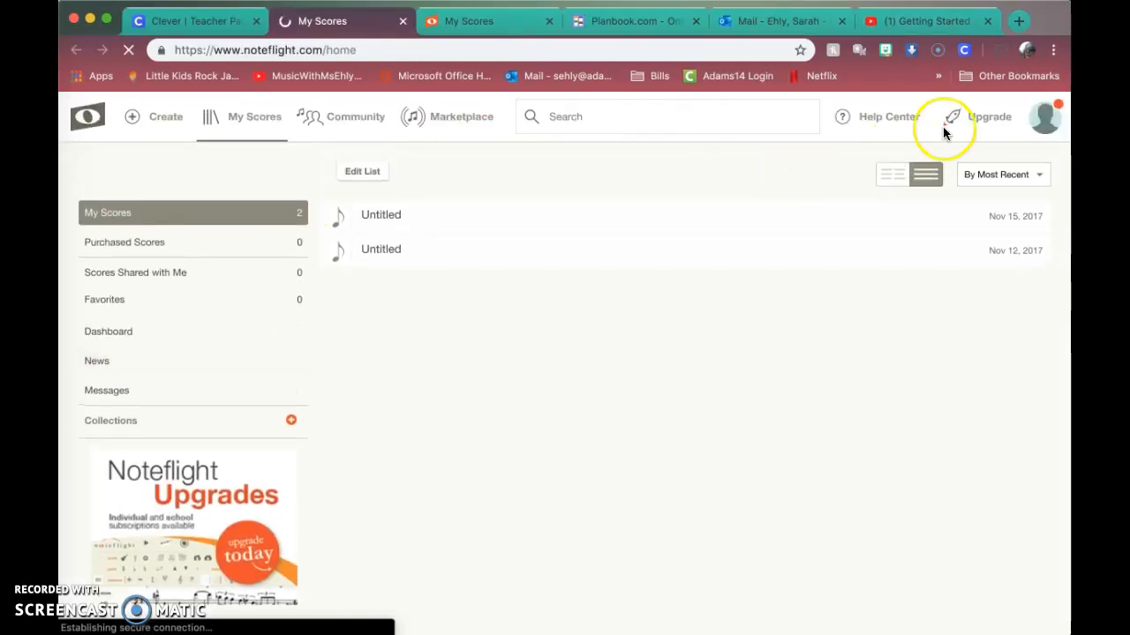
# Step: Log out of the Noteflight account already signed in and open the free sign-up form
pyautogui.click(1026, 126)
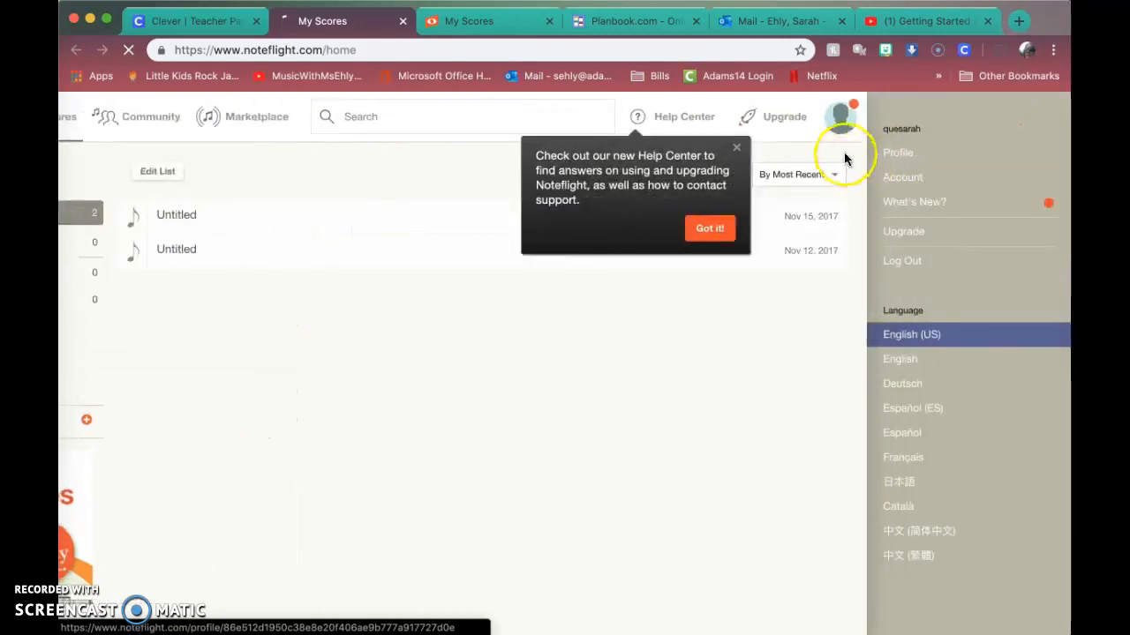
pyautogui.click(901, 260)
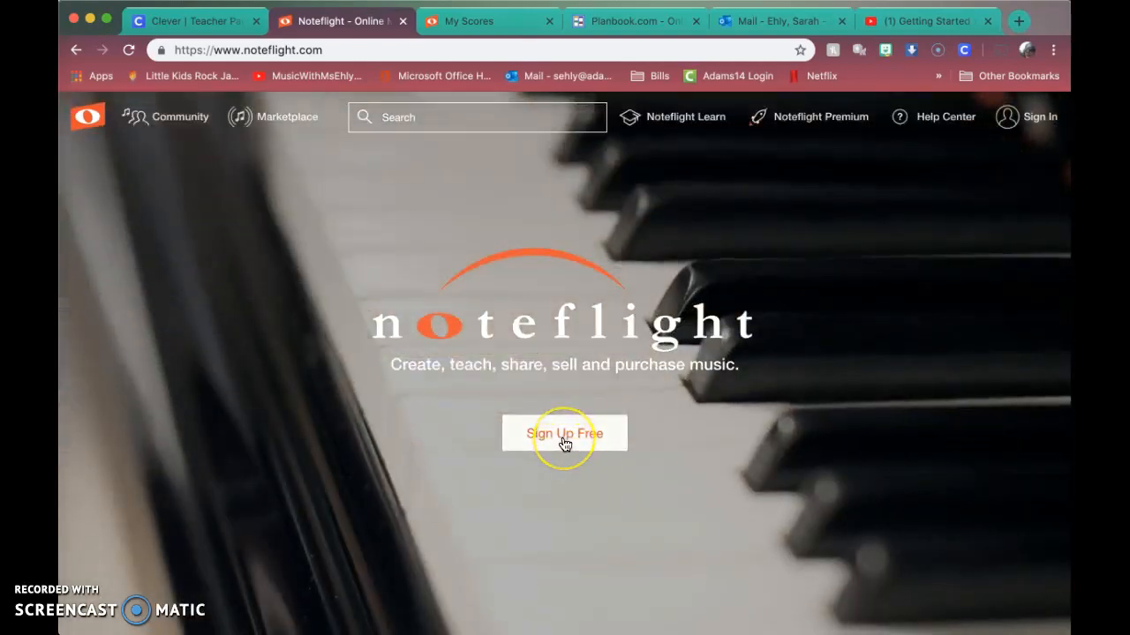
pyautogui.click(564, 441)
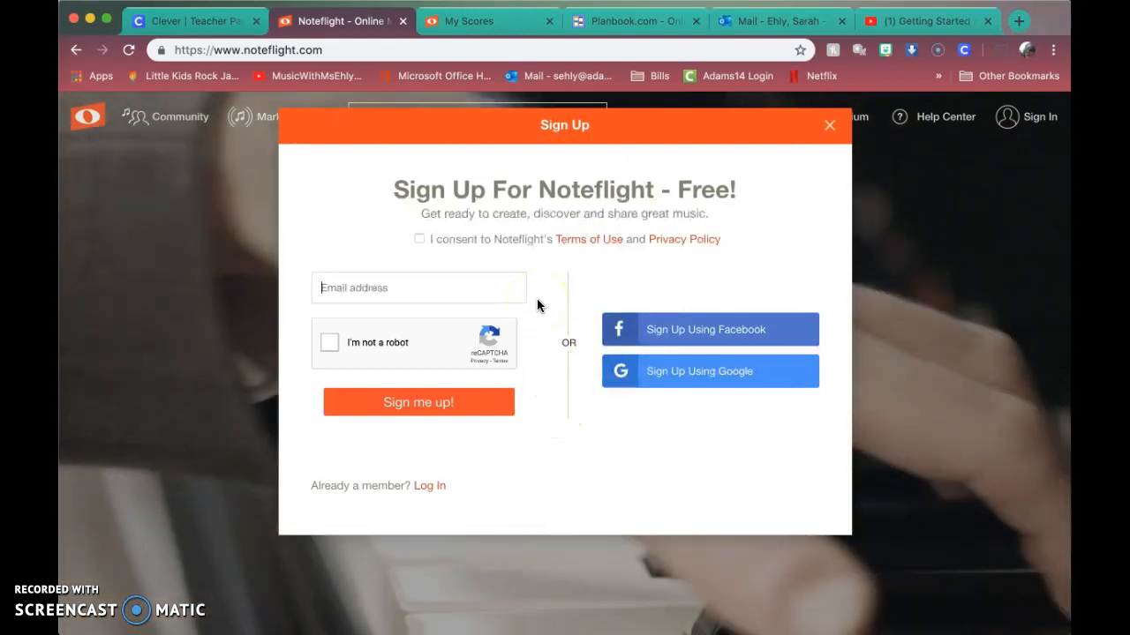
# Step: Consent to the Terms of Use and Privacy Policy and sign up using the student's school Google account
pyautogui.click(424, 224)
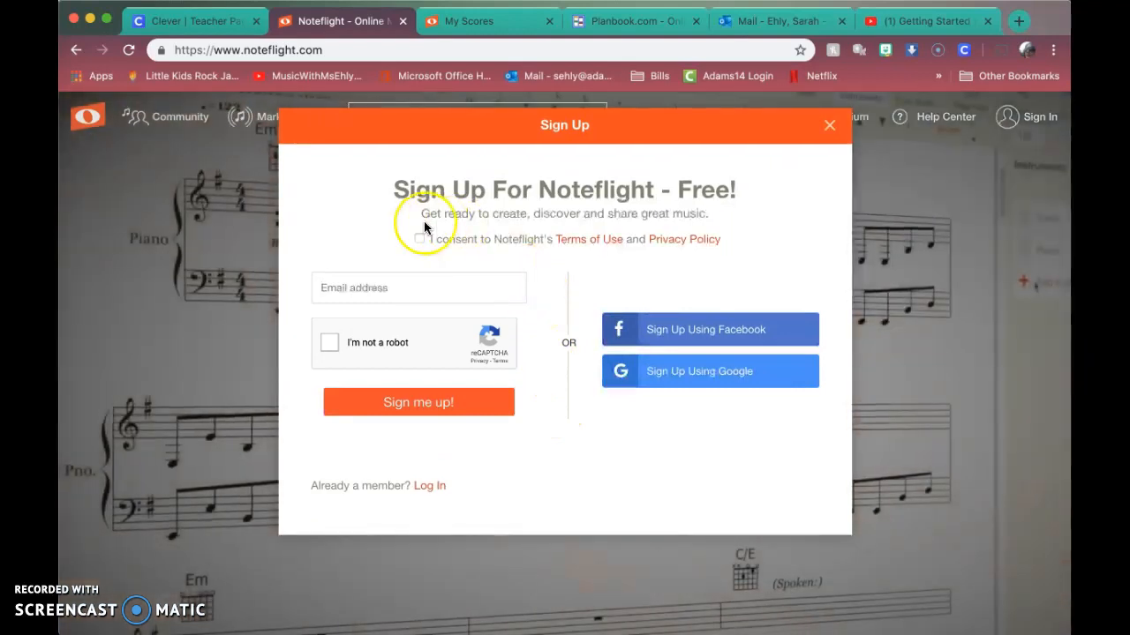
pyautogui.click(419, 237)
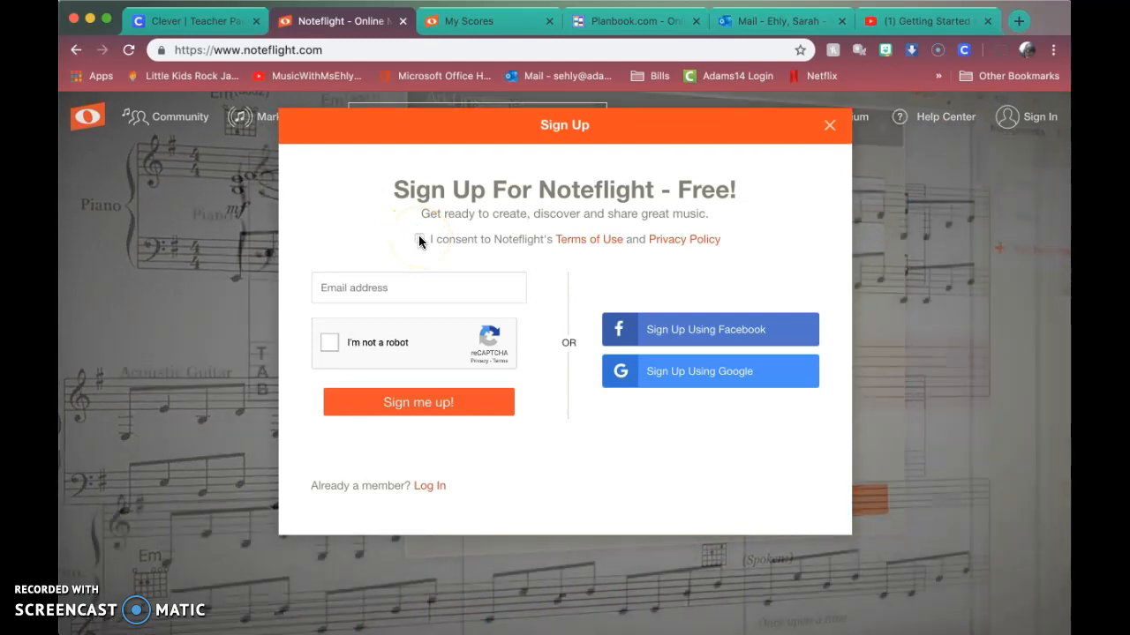
pyautogui.click(419, 239)
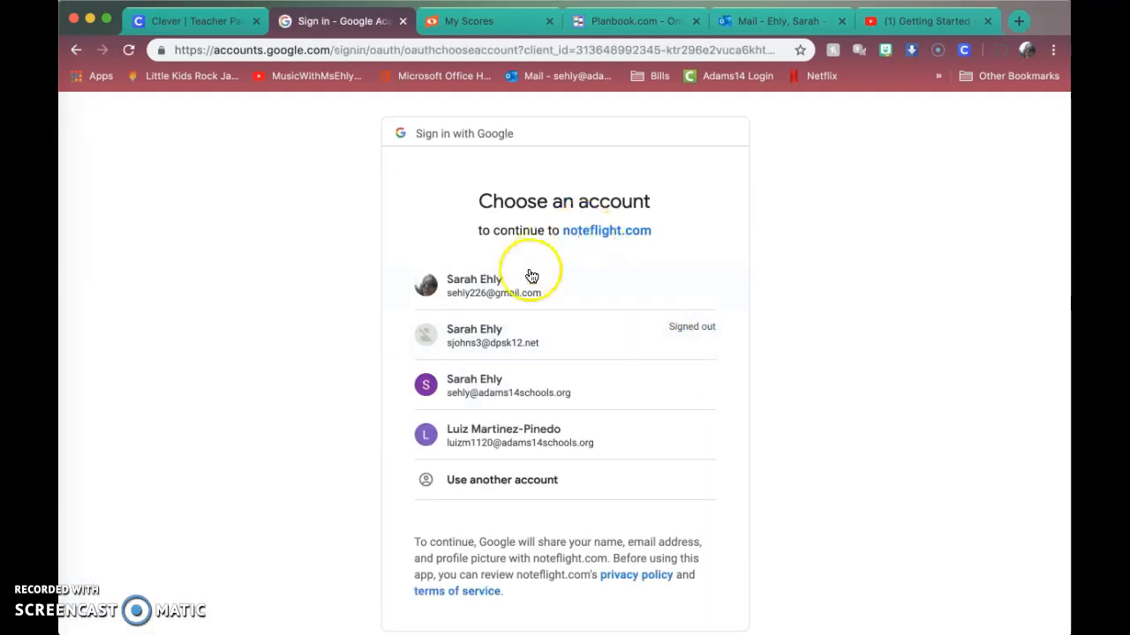
pyautogui.click(503, 436)
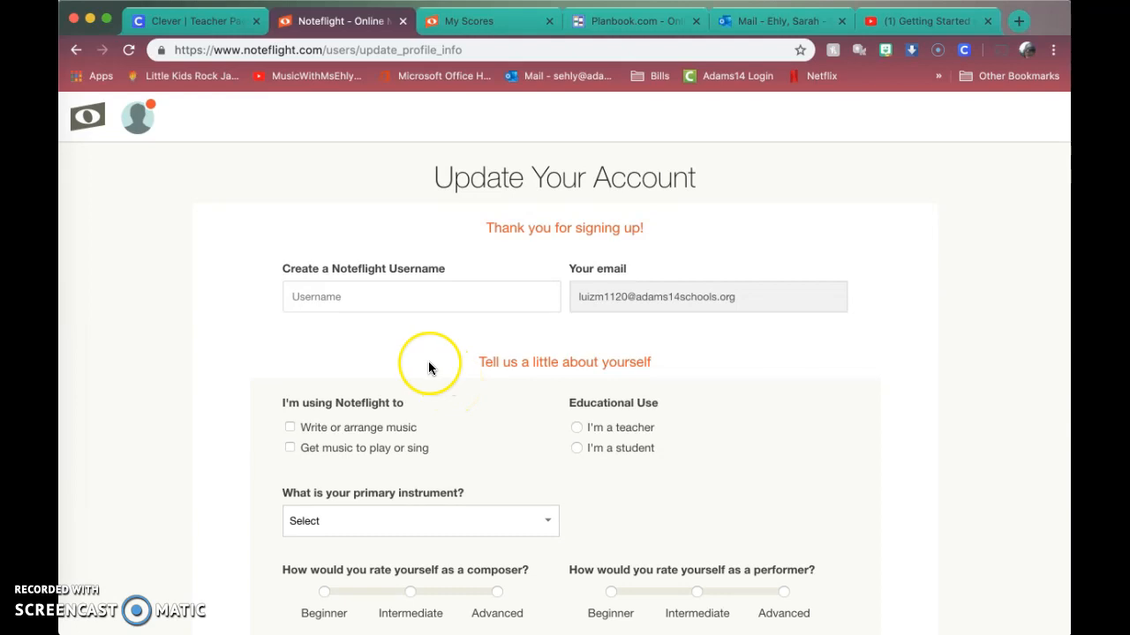
# Step: Enter the part of the student's school email before the @ sign as the Noteflight username
pyautogui.scroll(-3, 429, 368)
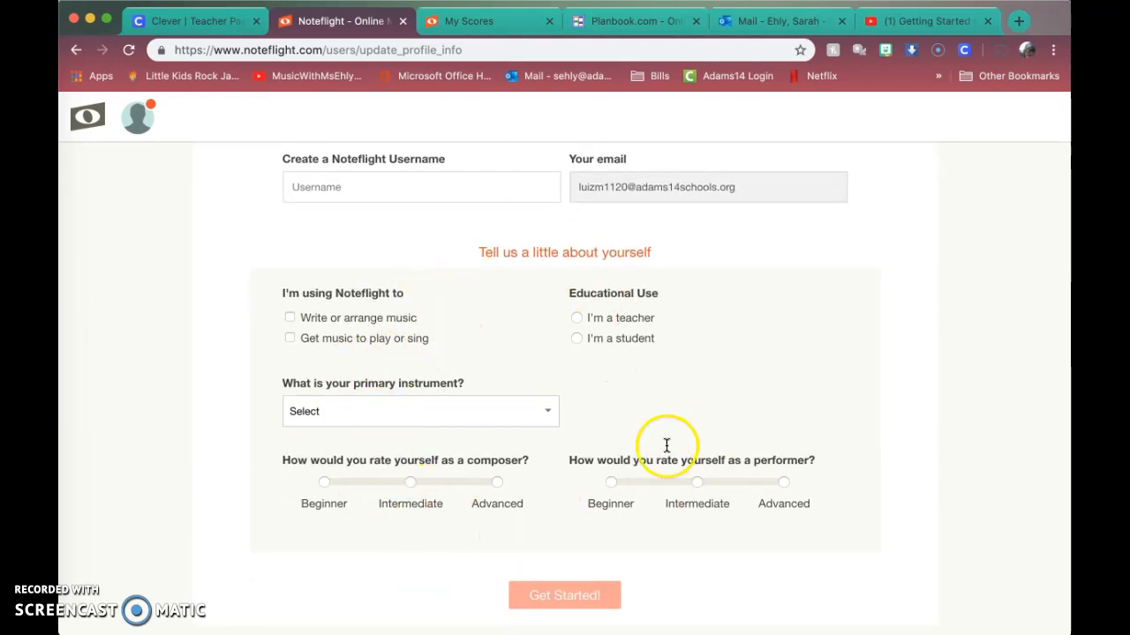
pyautogui.scroll(3, 488, 396)
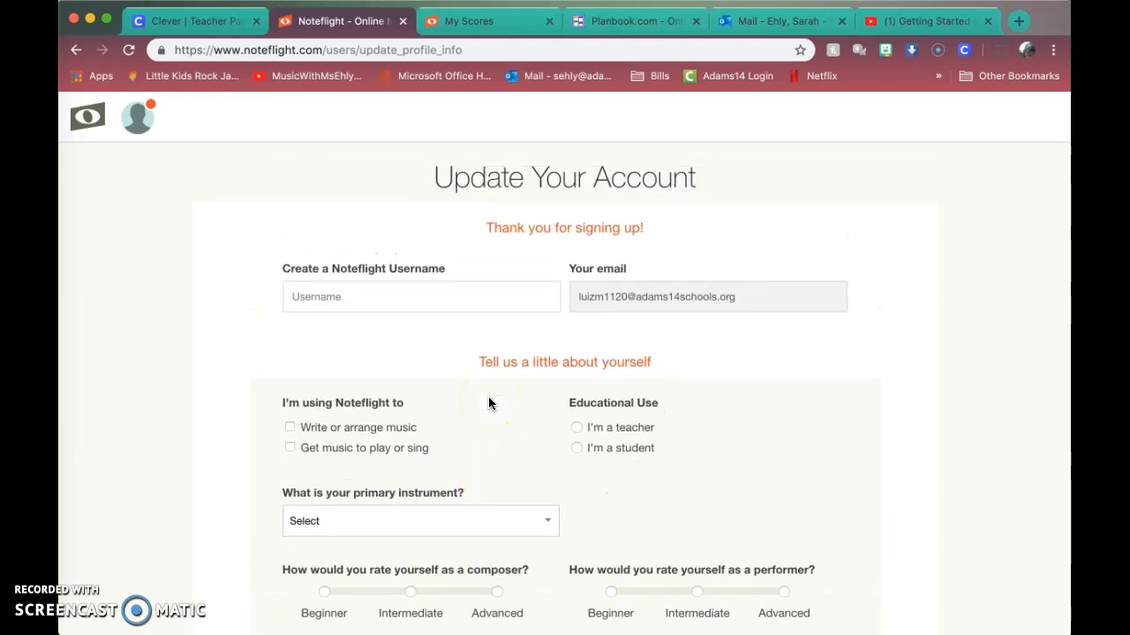
pyautogui.click(365, 298)
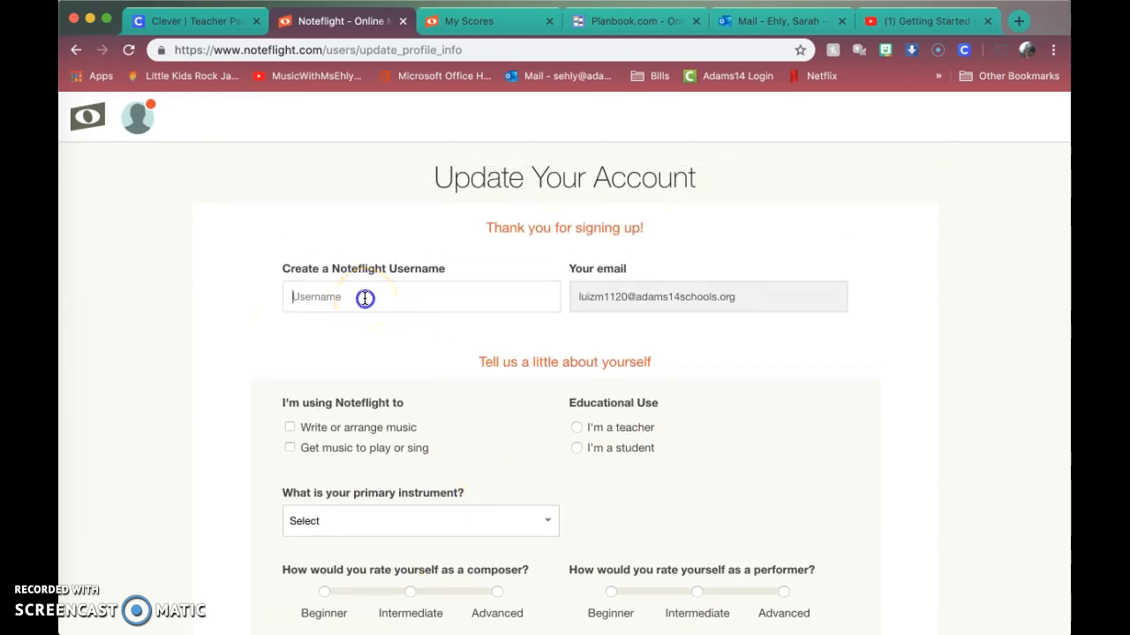
pyautogui.click(578, 302)
pyautogui.moveTo(616, 301); pyautogui.dragTo(627, 304)
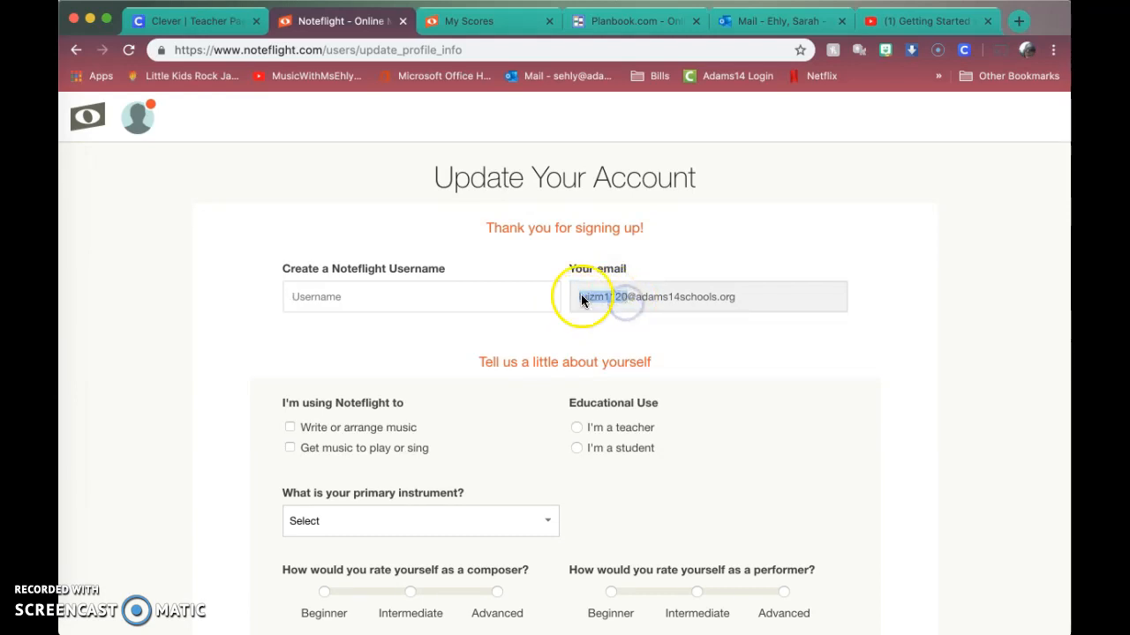
pyautogui.click(507, 302)
pyautogui.write('l')
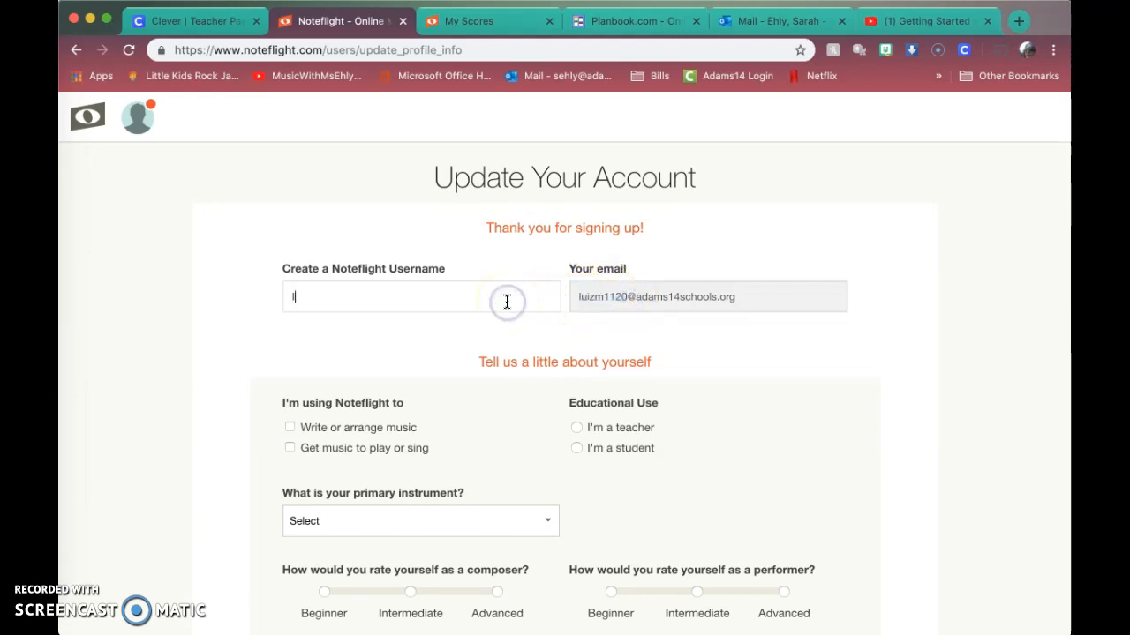
pyautogui.write('uizm1120')
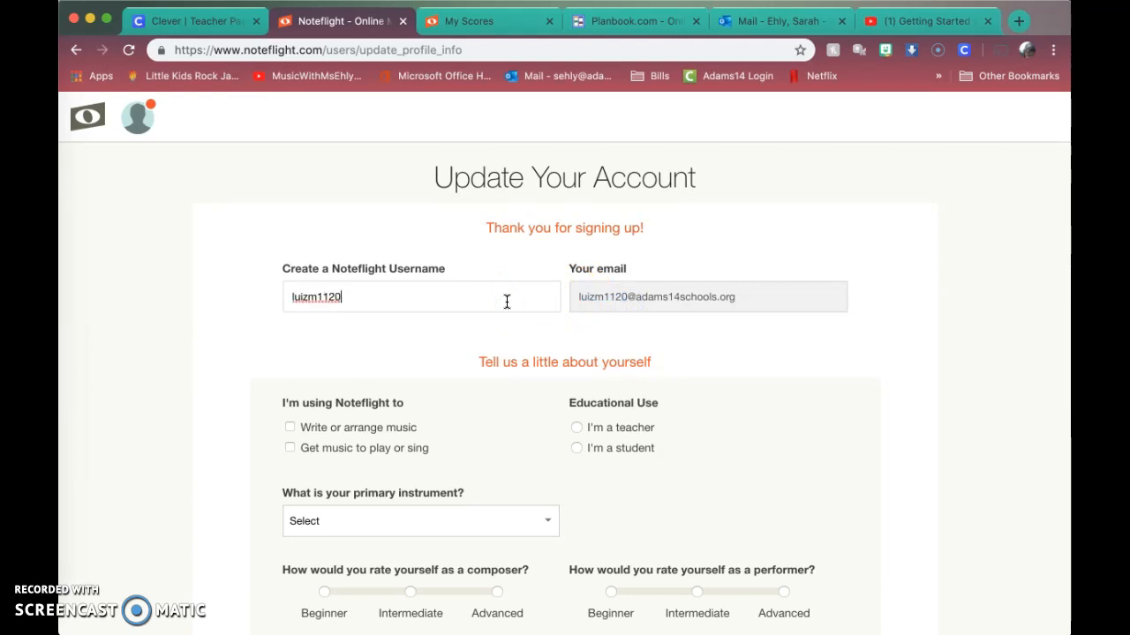
pyautogui.click(524, 334)
# Step: Set the educational use to "I'm a student" and choose only "Write or arrange music" as the purpose for using Noteflight
pyautogui.scroll(-1, 526, 336)
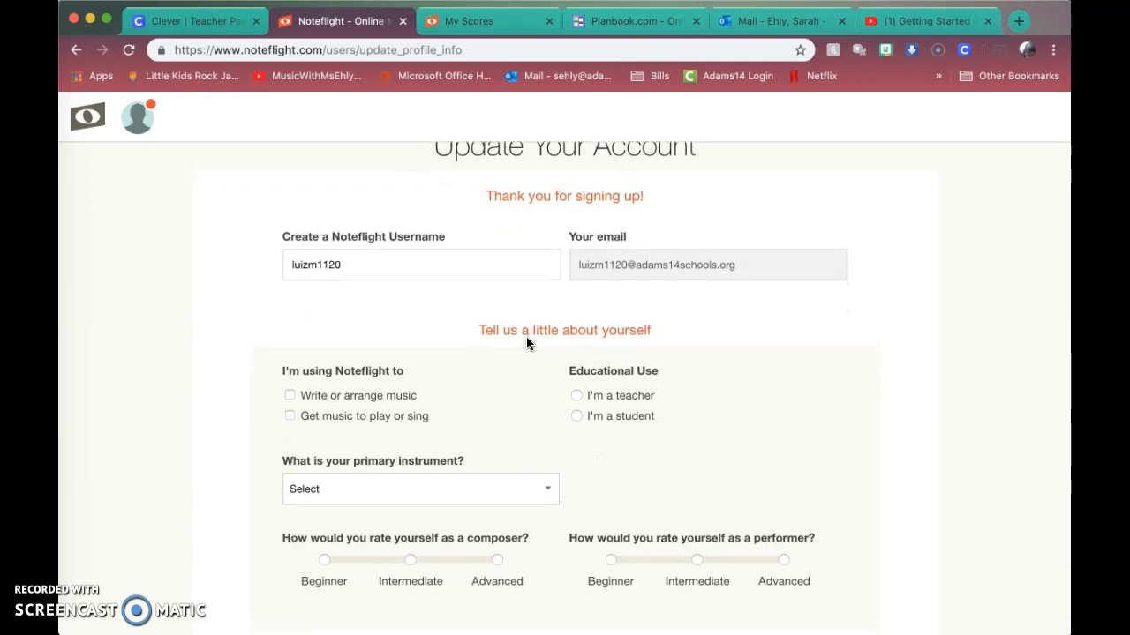
pyautogui.scroll(-2, 526, 343)
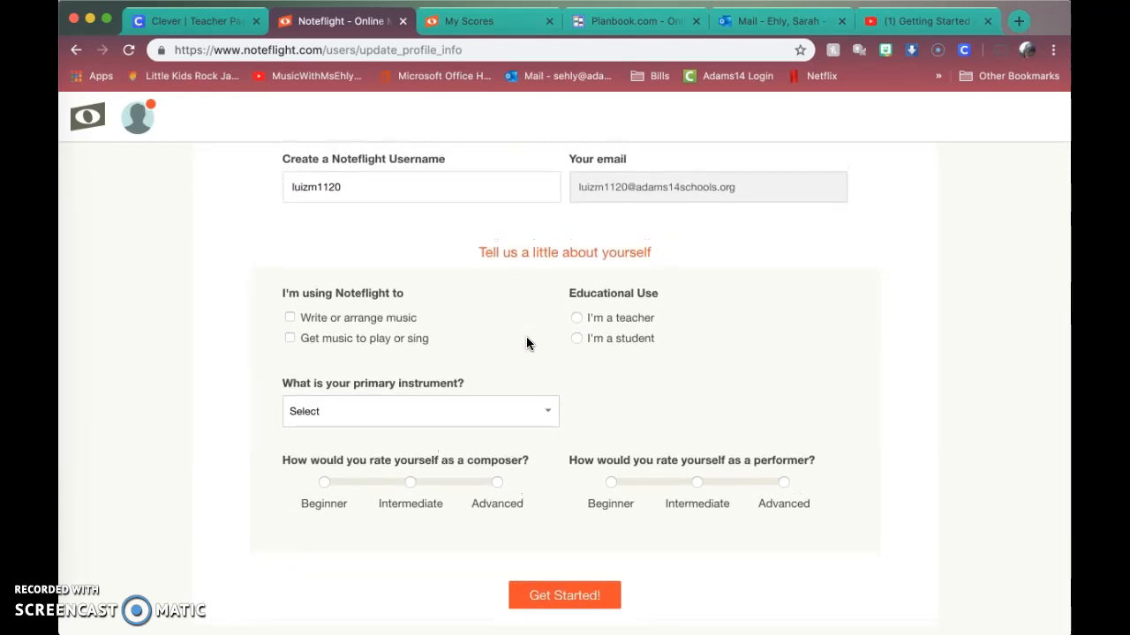
pyautogui.click(503, 340)
pyautogui.click(577, 340)
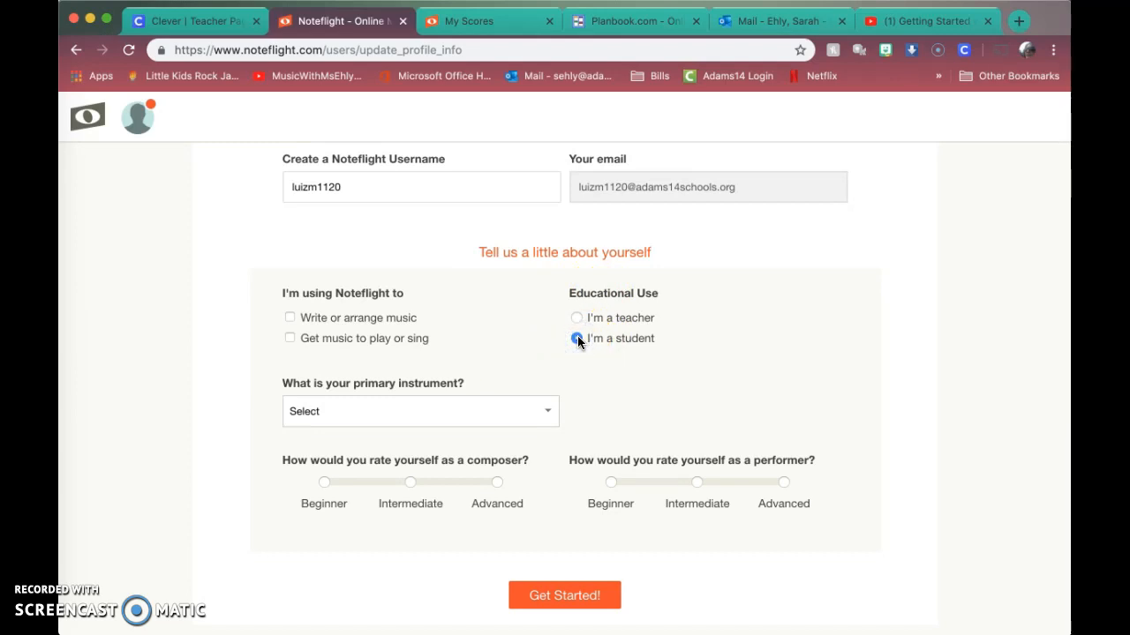
pyautogui.click(370, 338)
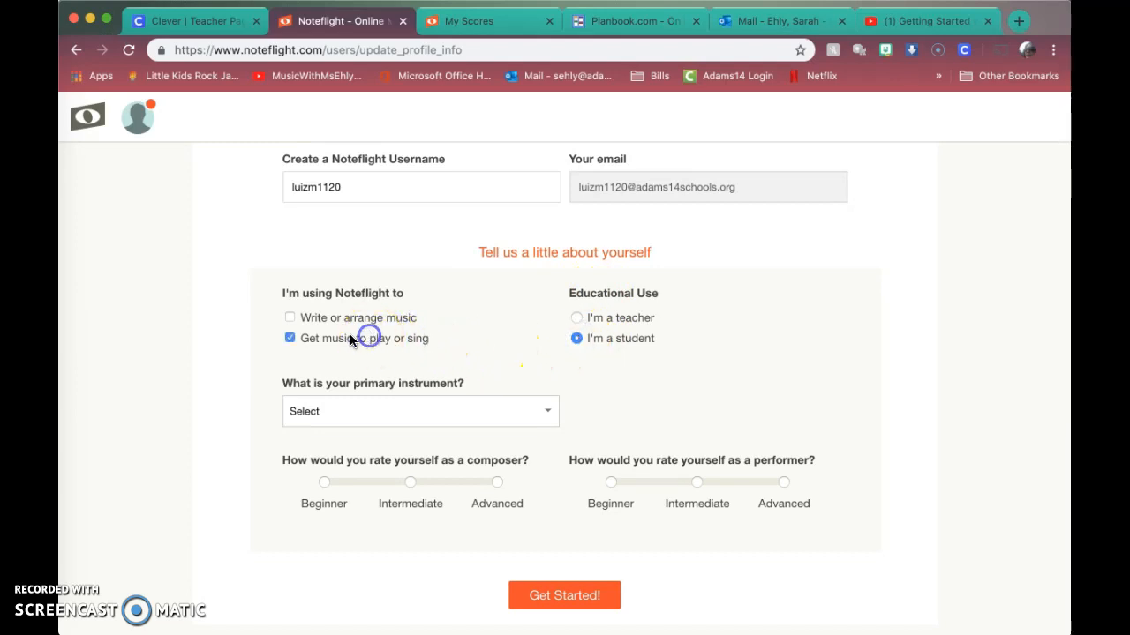
pyautogui.click(290, 319)
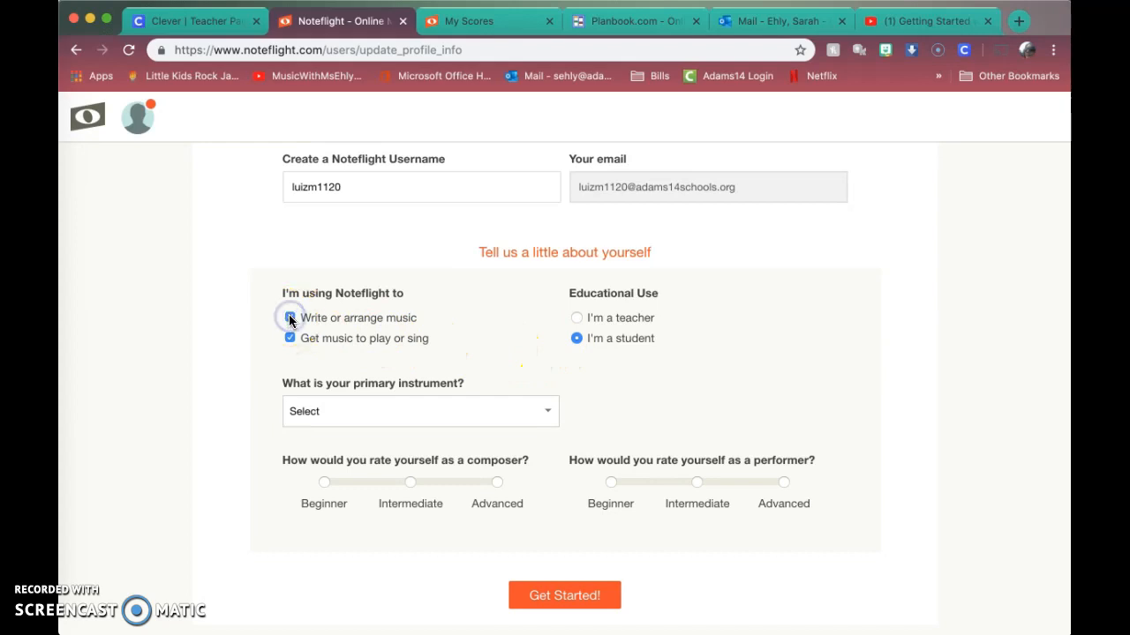
pyautogui.click(290, 338)
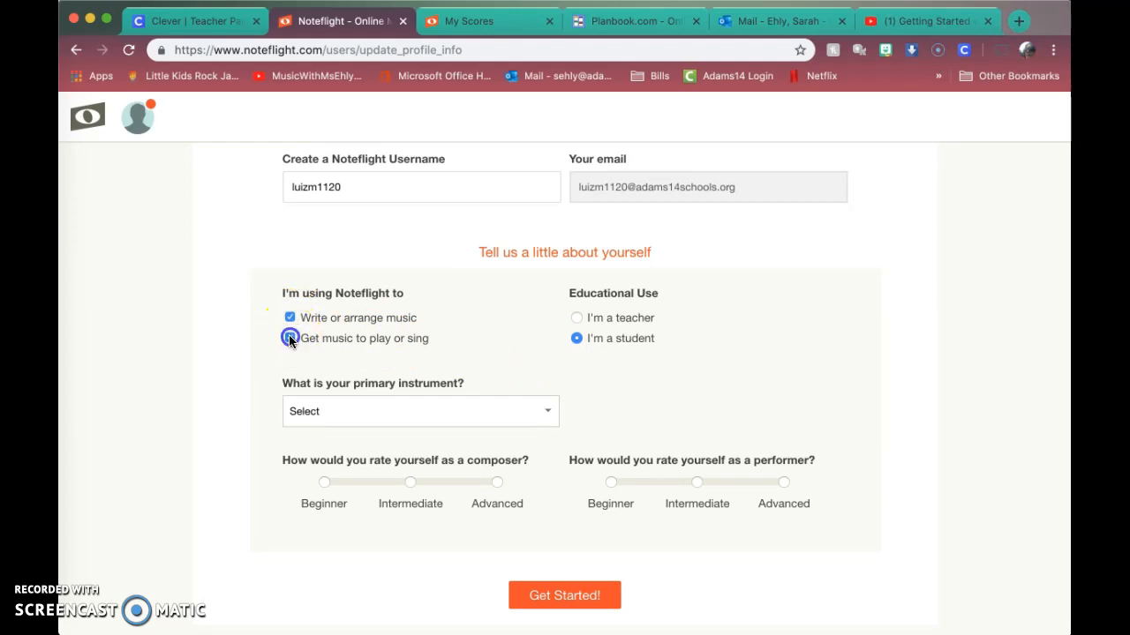
# Step: Choose Flute as the primary instrument in the account profile
pyautogui.click(379, 420)
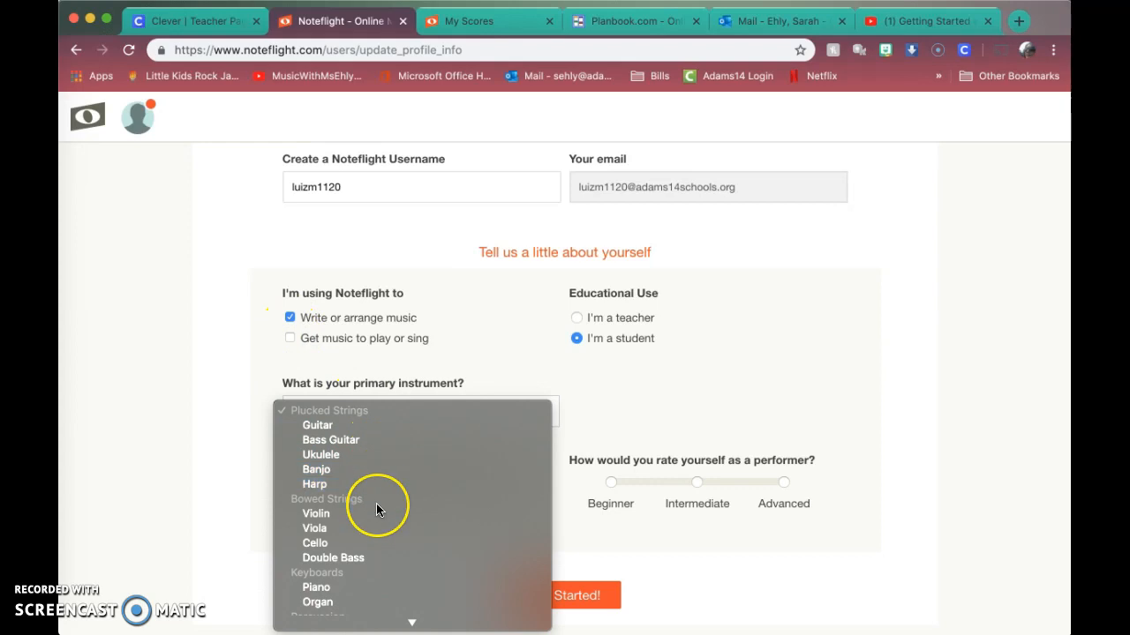
pyautogui.scroll(-5, 376, 503)
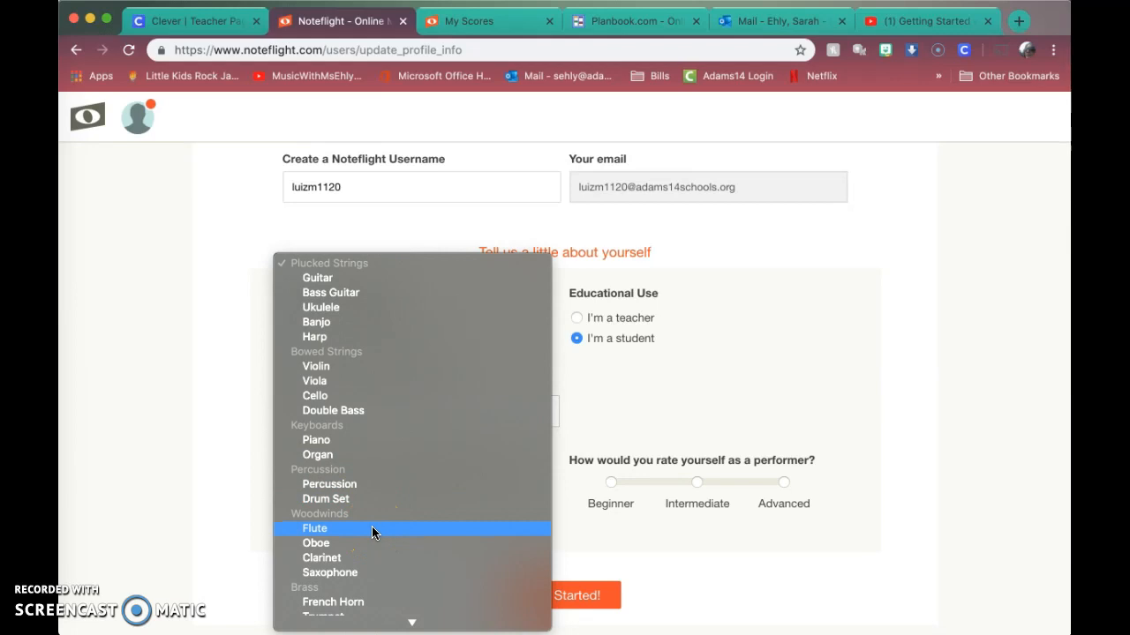
pyautogui.click(372, 528)
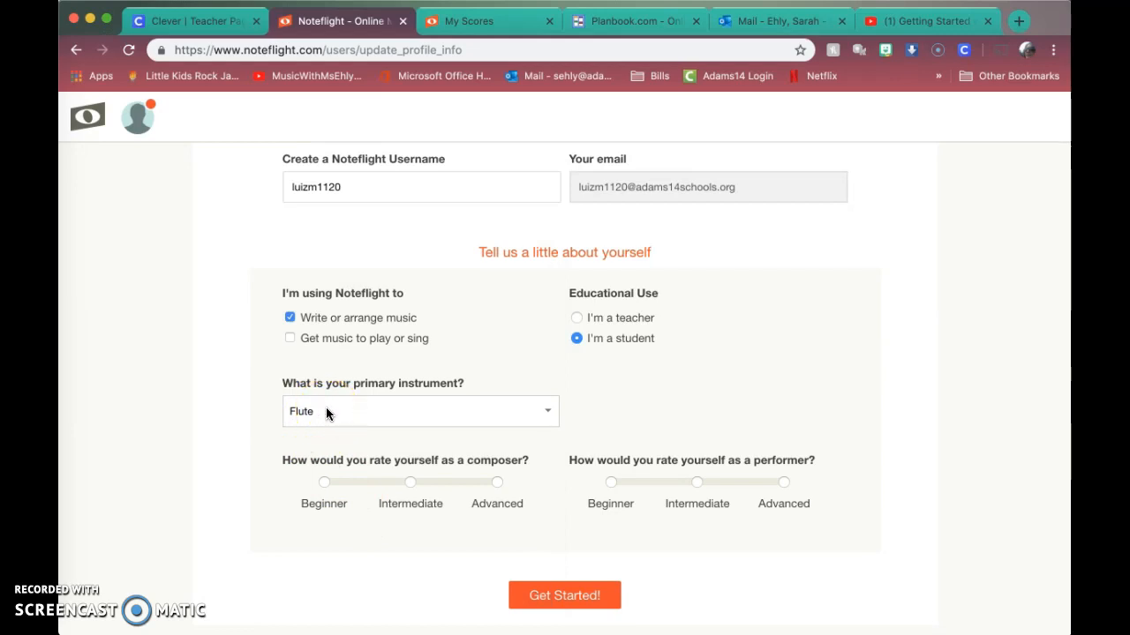
# Step: Rate both the composer and performer levels as Beginner and submit the account form, dismissing the Help Center tip
pyautogui.click(323, 484)
pyautogui.click(613, 485)
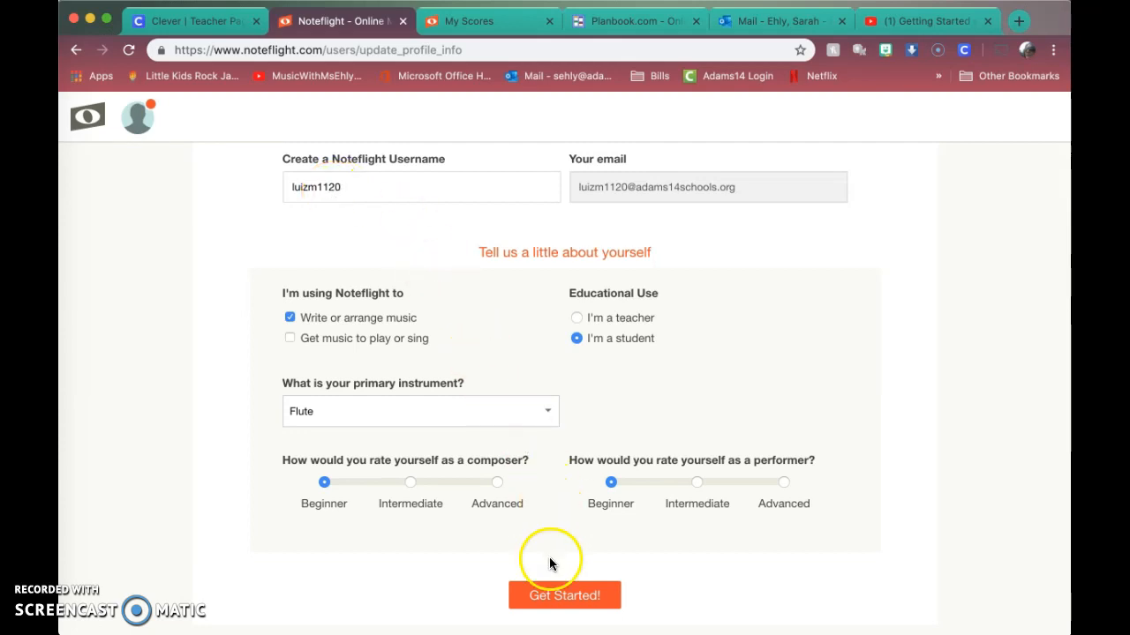
pyautogui.click(549, 603)
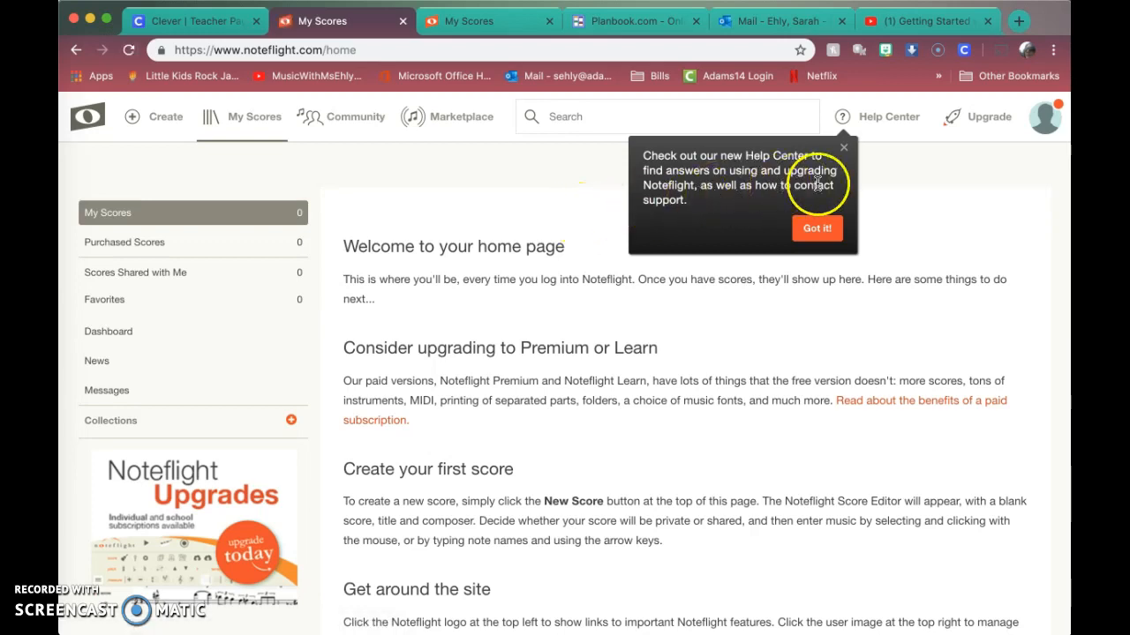
pyautogui.click(821, 229)
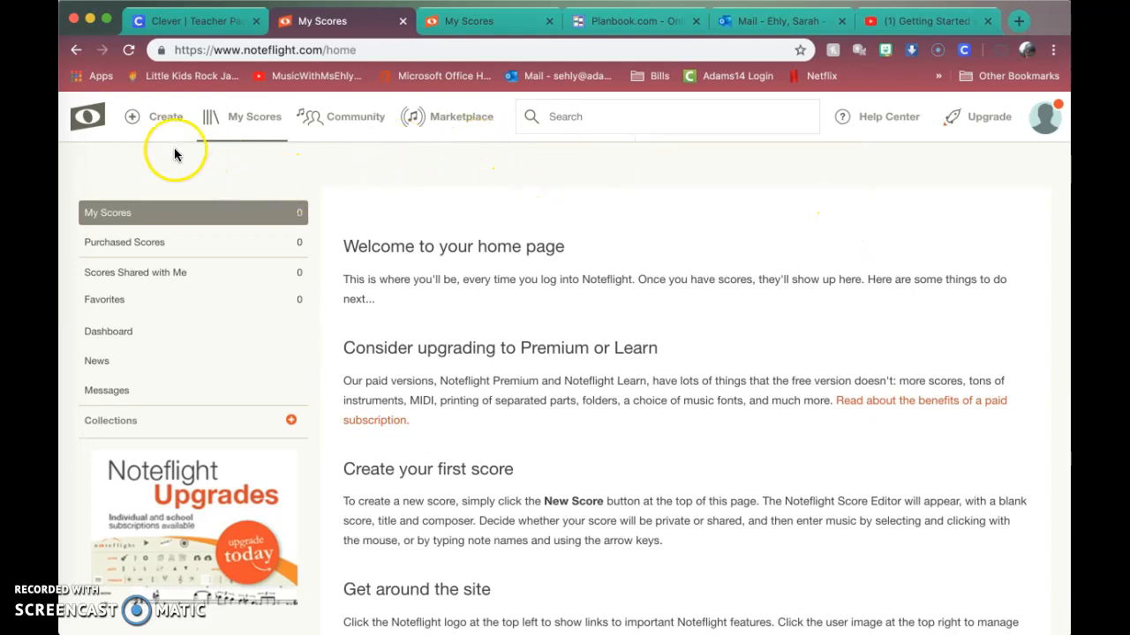
# Step: Examine the account menu for the signed-in username and the Log Out option, and close it
pyautogui.click(1043, 137)
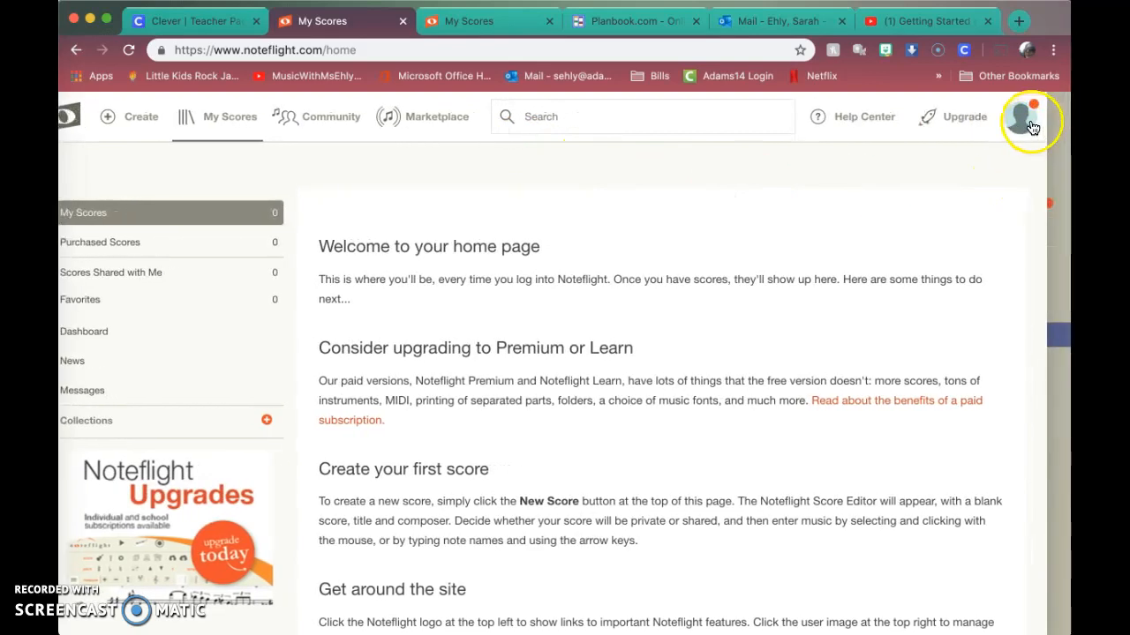
pyautogui.click(1030, 125)
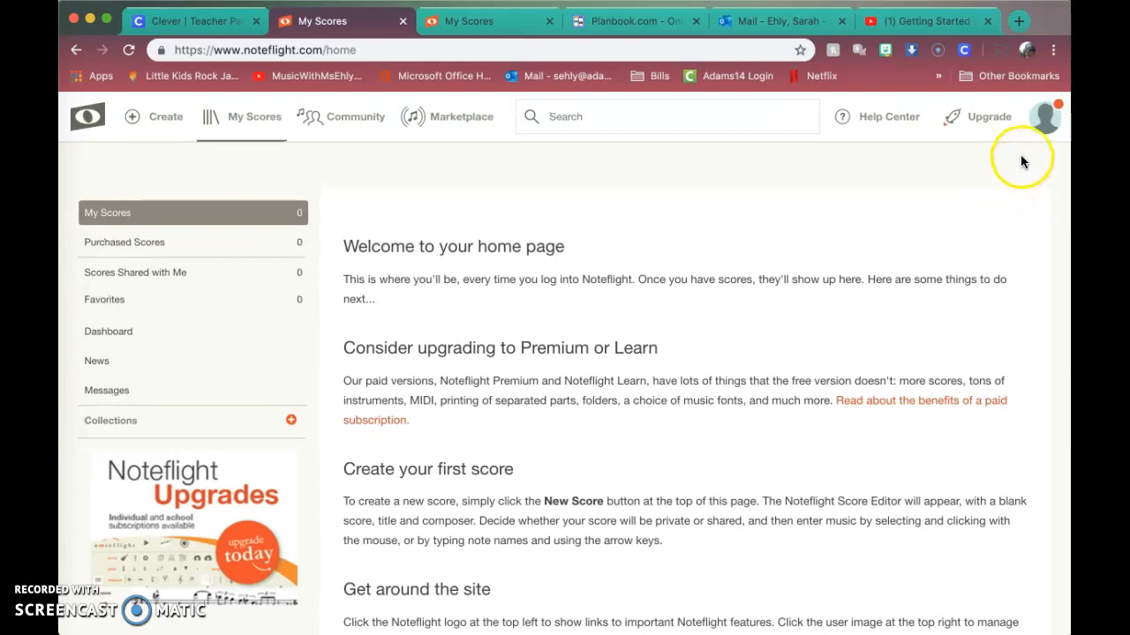
pyautogui.click(1038, 135)
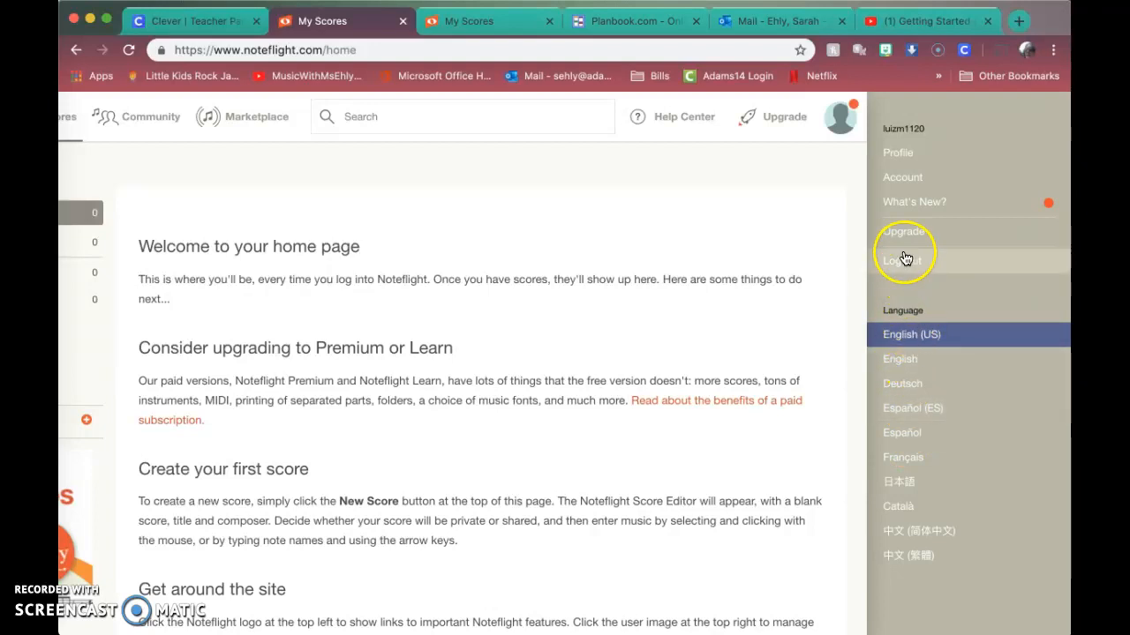
pyautogui.click(719, 166)
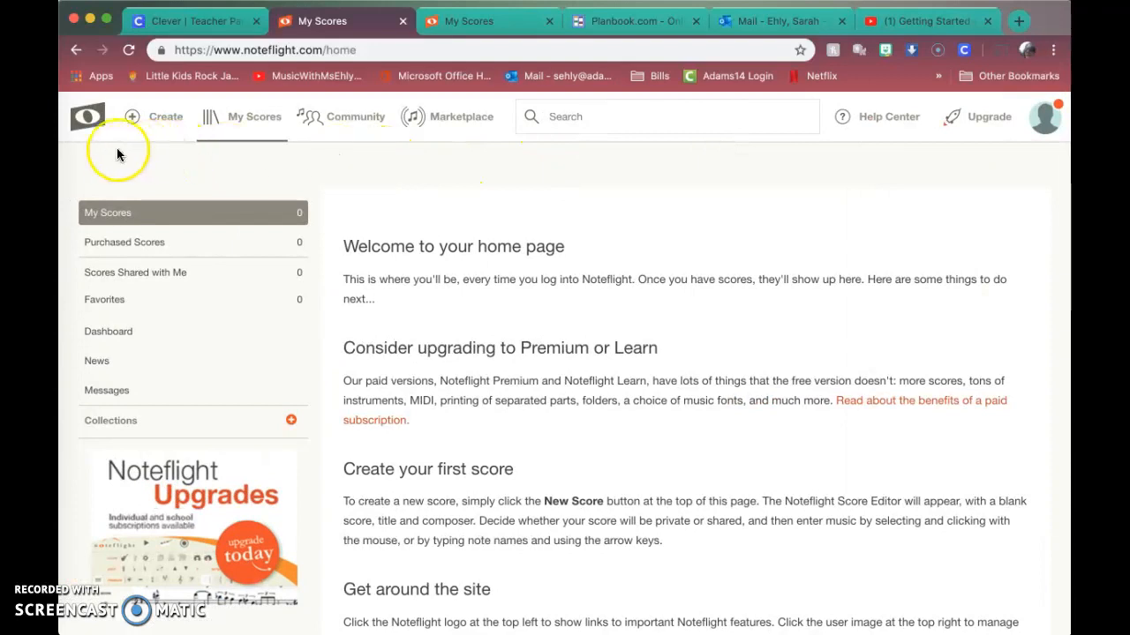
# Step: Examine the site navigation menu, including its Community, Marketplace and Help Center entries, and close it
pyautogui.click(90, 122)
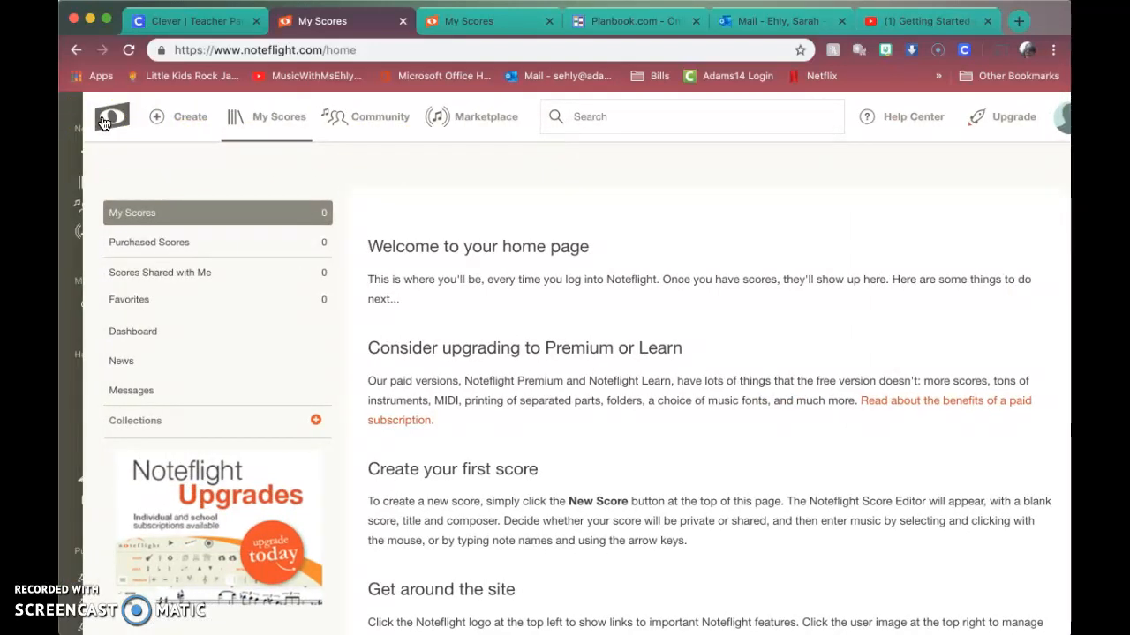
pyautogui.click(102, 122)
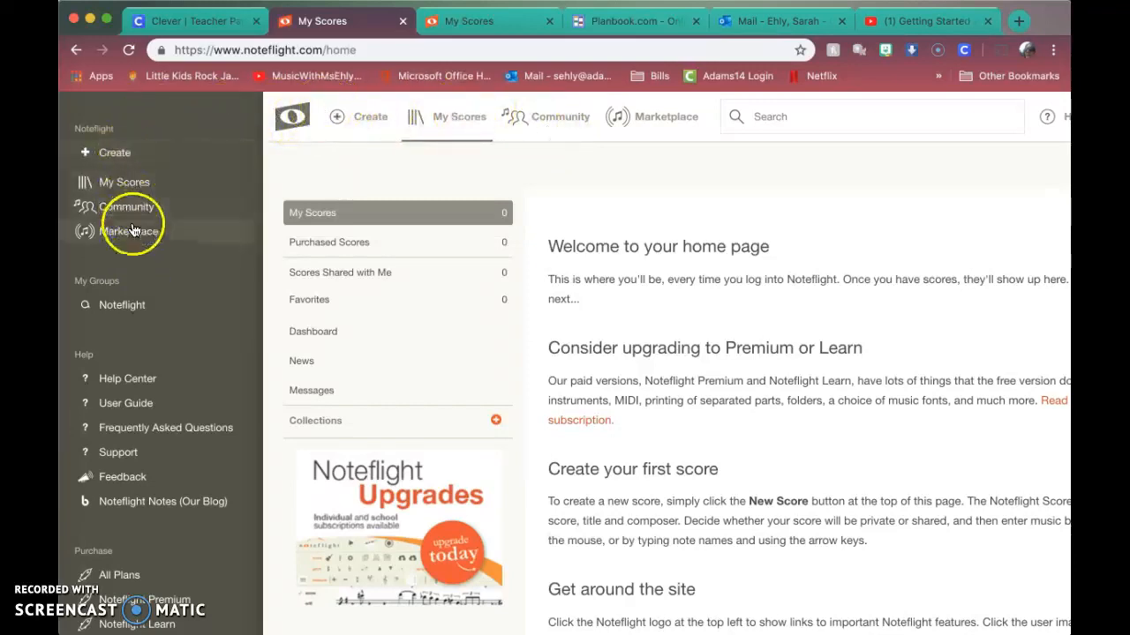
pyautogui.click(135, 377)
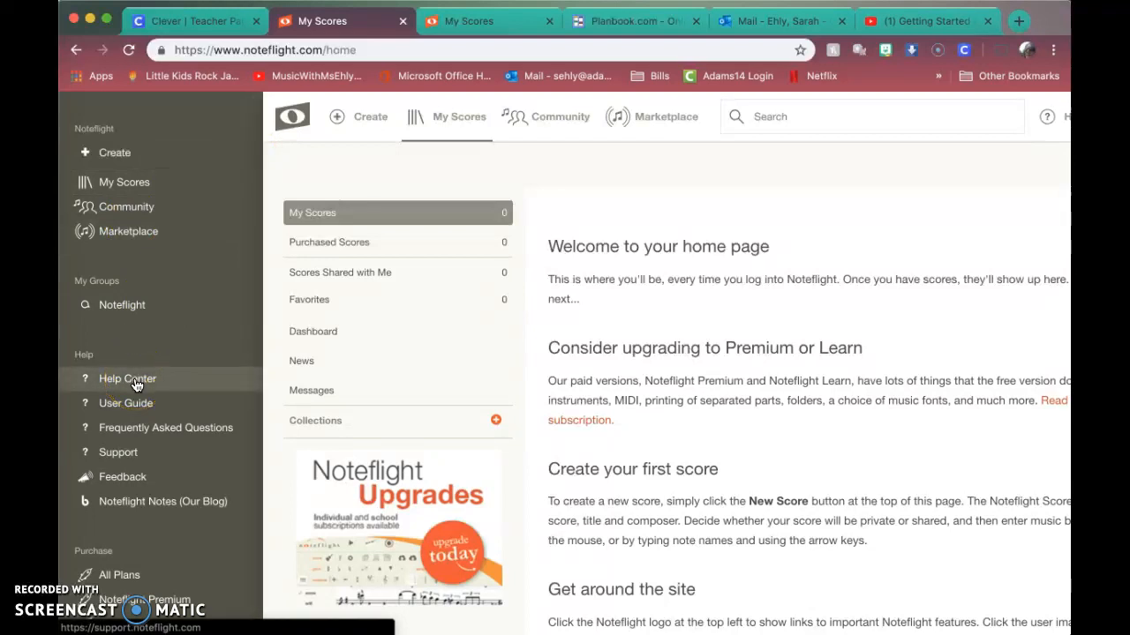
pyautogui.click(112, 211)
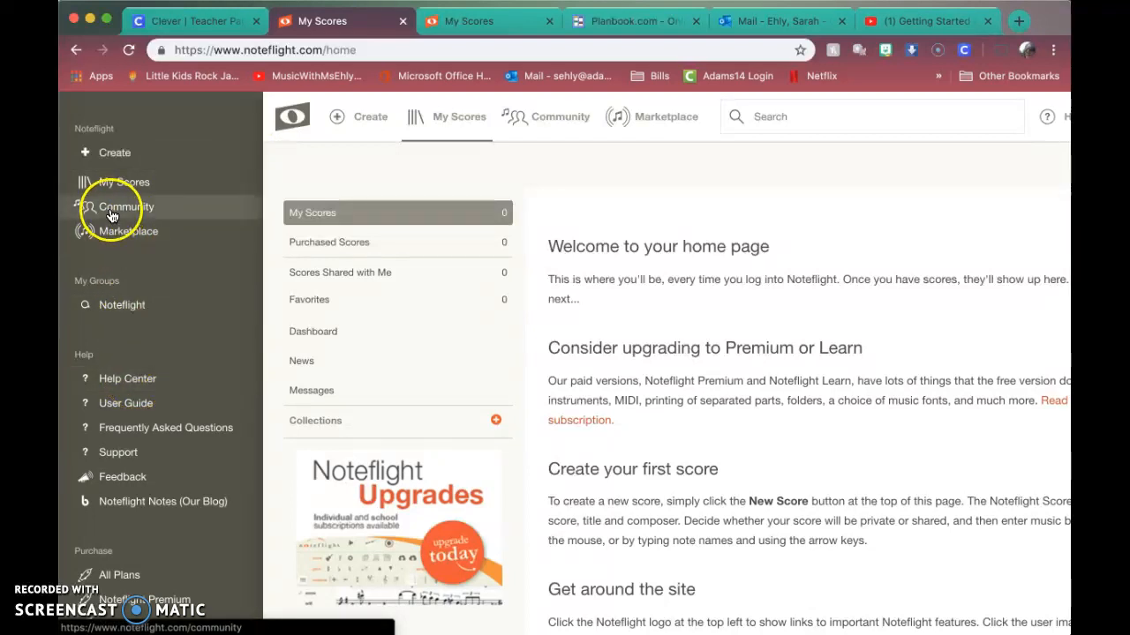
pyautogui.click(291, 112)
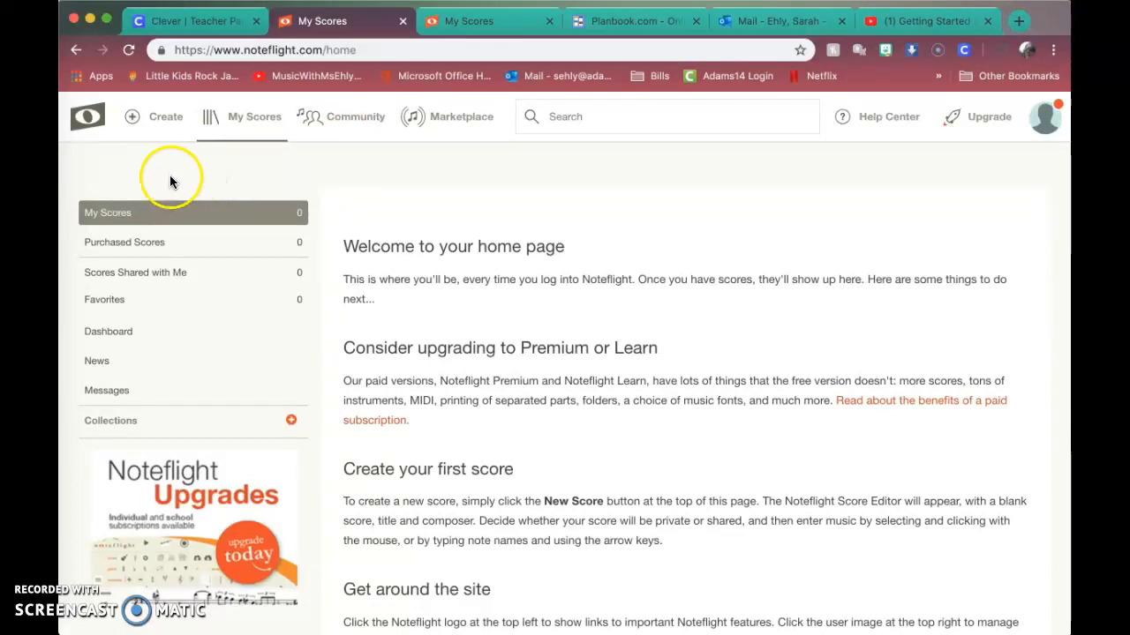
# Step: Create a new score from a blank score sheet and dismiss the Enter Notes tip
pyautogui.click(132, 122)
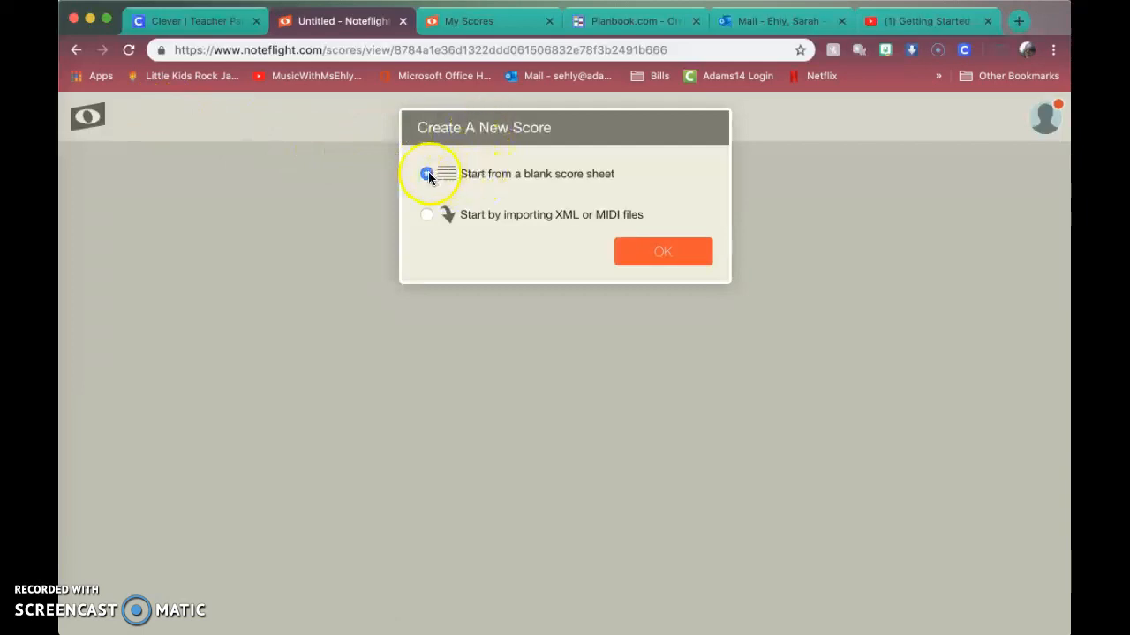
pyautogui.click(647, 265)
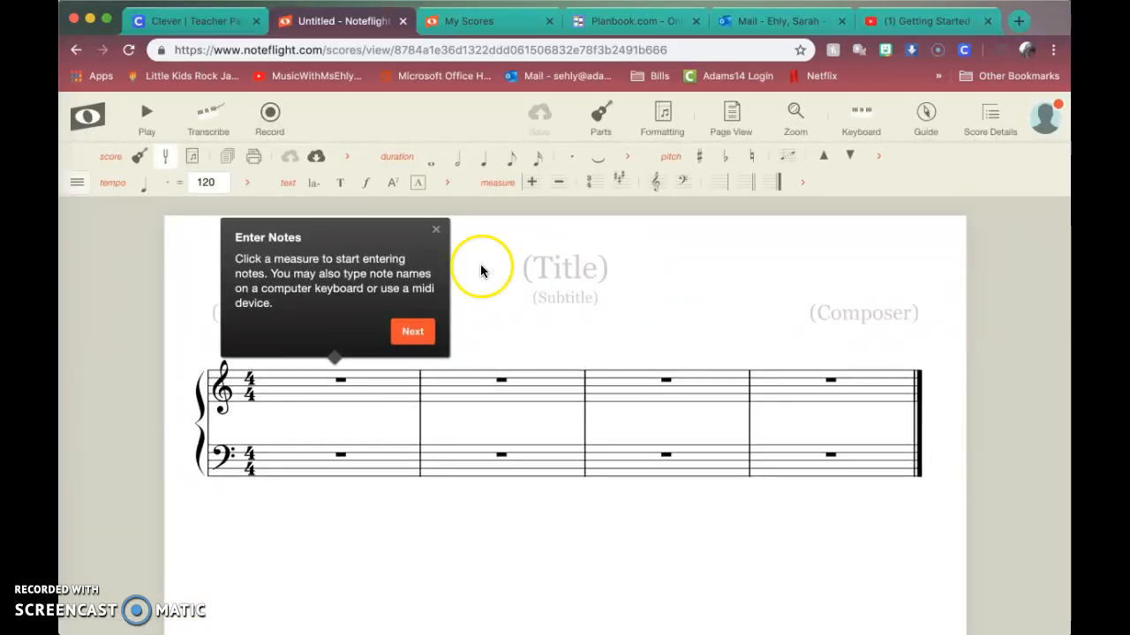
pyautogui.click(435, 232)
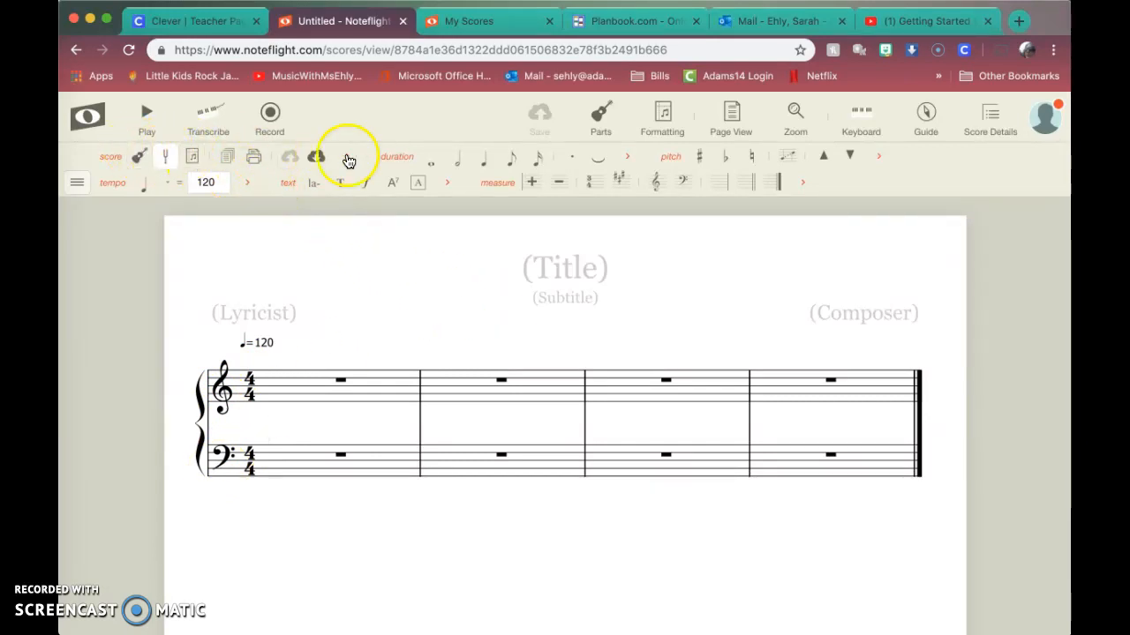
# Step: Change the score's Piano part to the woodwind instrument Flute
pyautogui.click(605, 117)
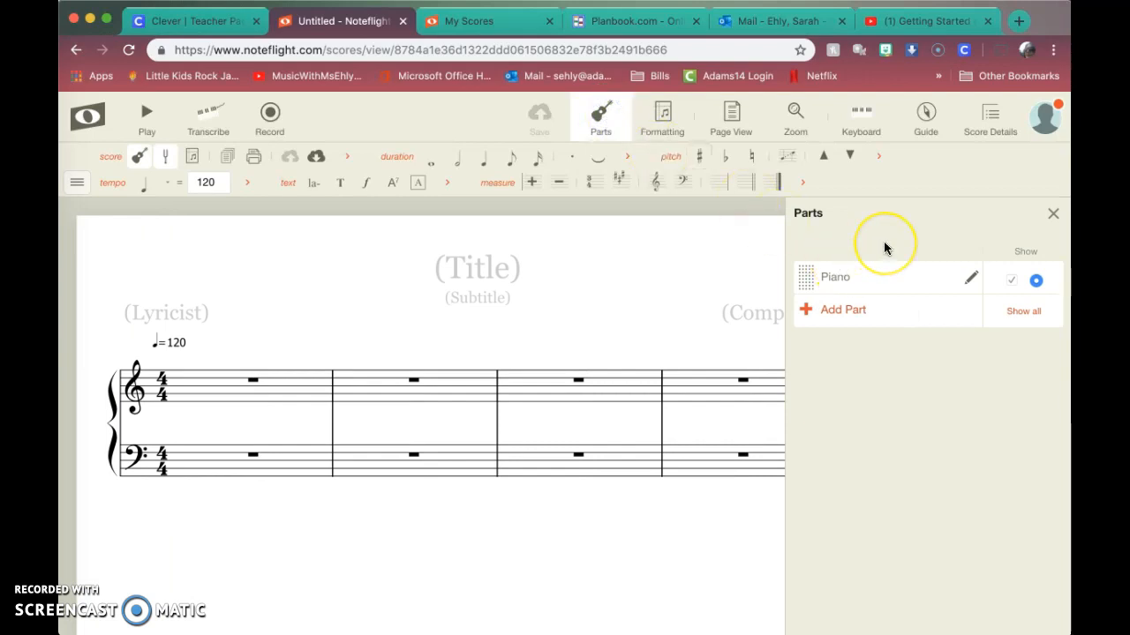
pyautogui.click(830, 279)
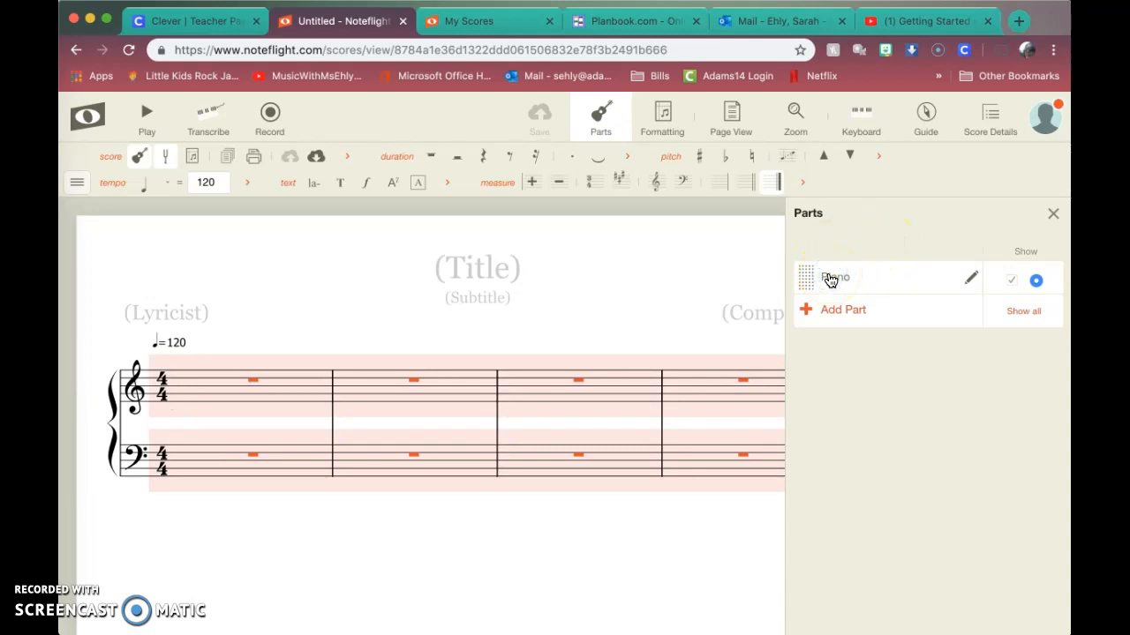
pyautogui.click(971, 281)
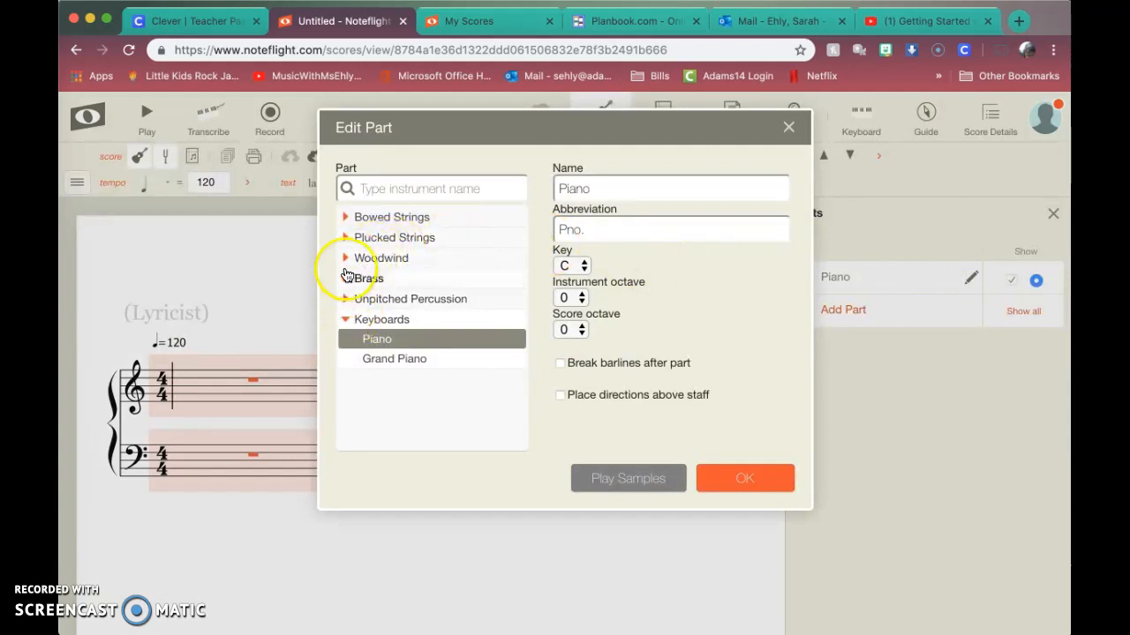
pyautogui.click(346, 261)
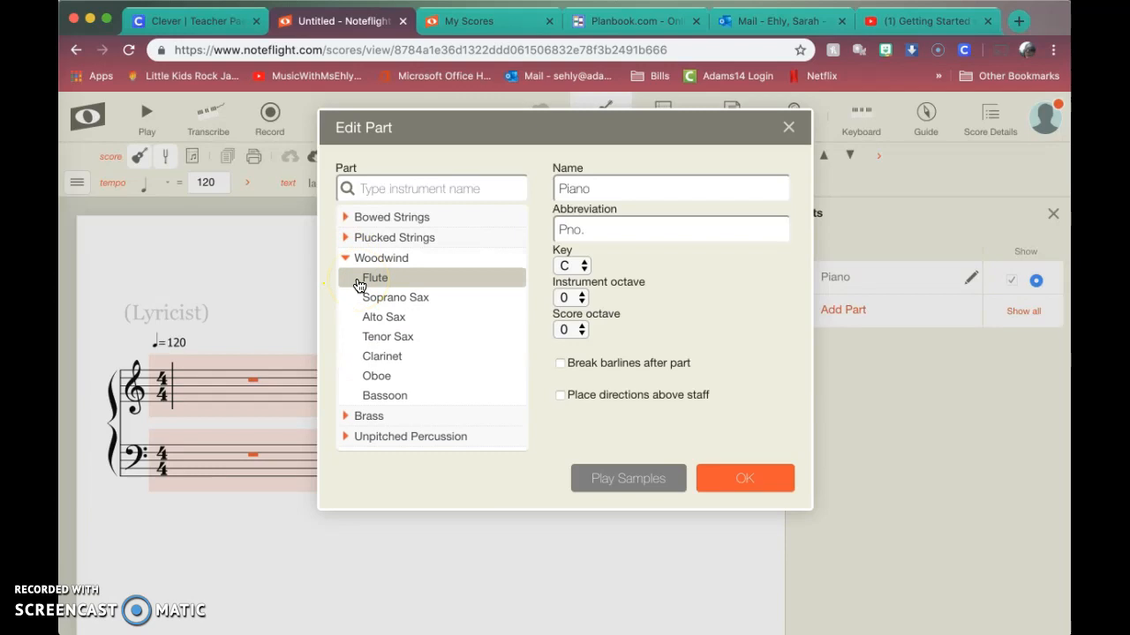
pyautogui.click(359, 284)
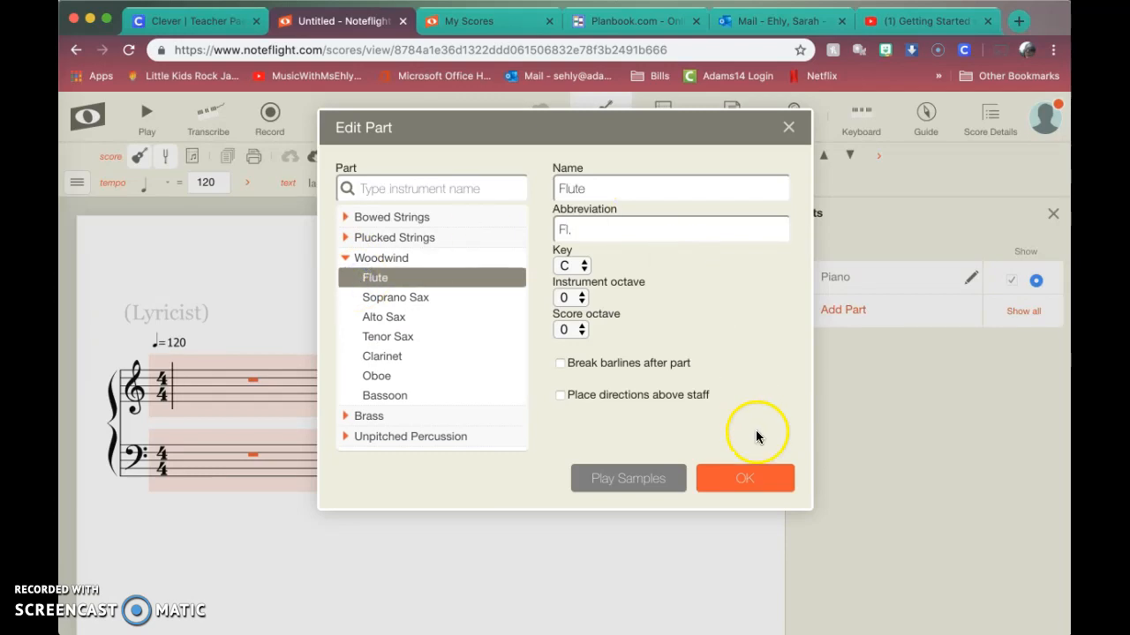
pyautogui.click(751, 473)
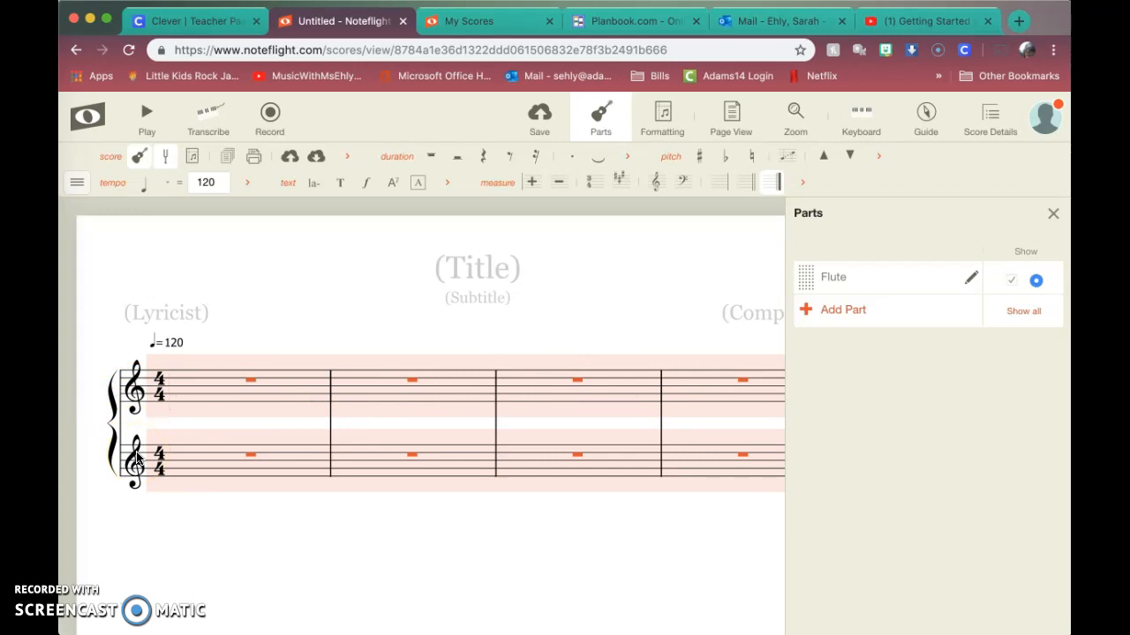
# Step: Delete the lower staff of the Flute part and close the parts list
pyautogui.click(86, 453)
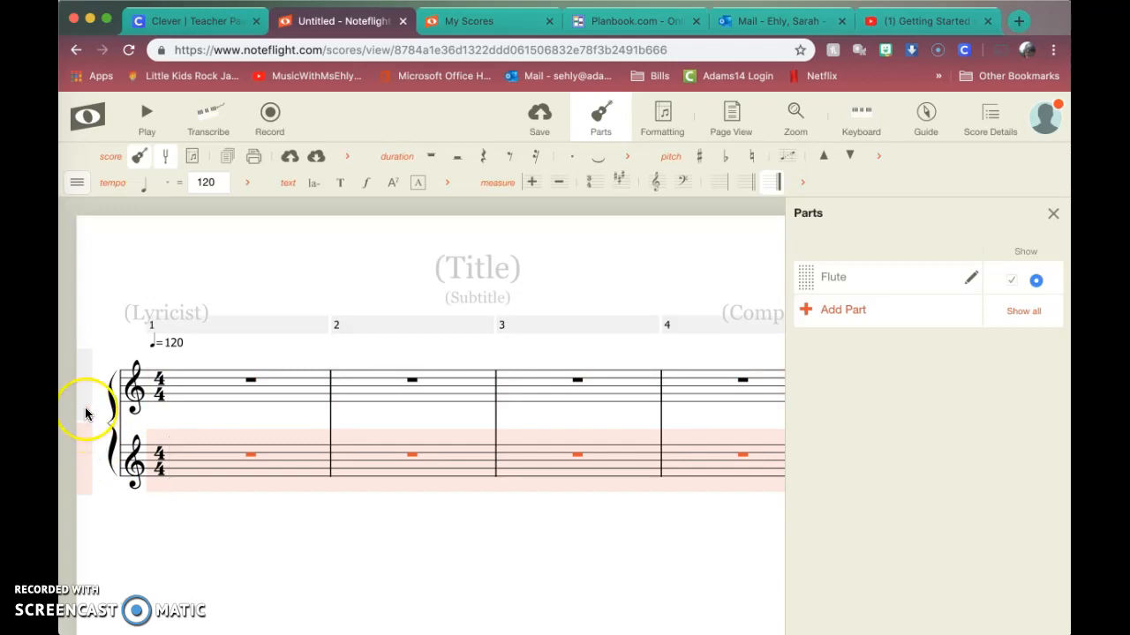
pyautogui.click(85, 412)
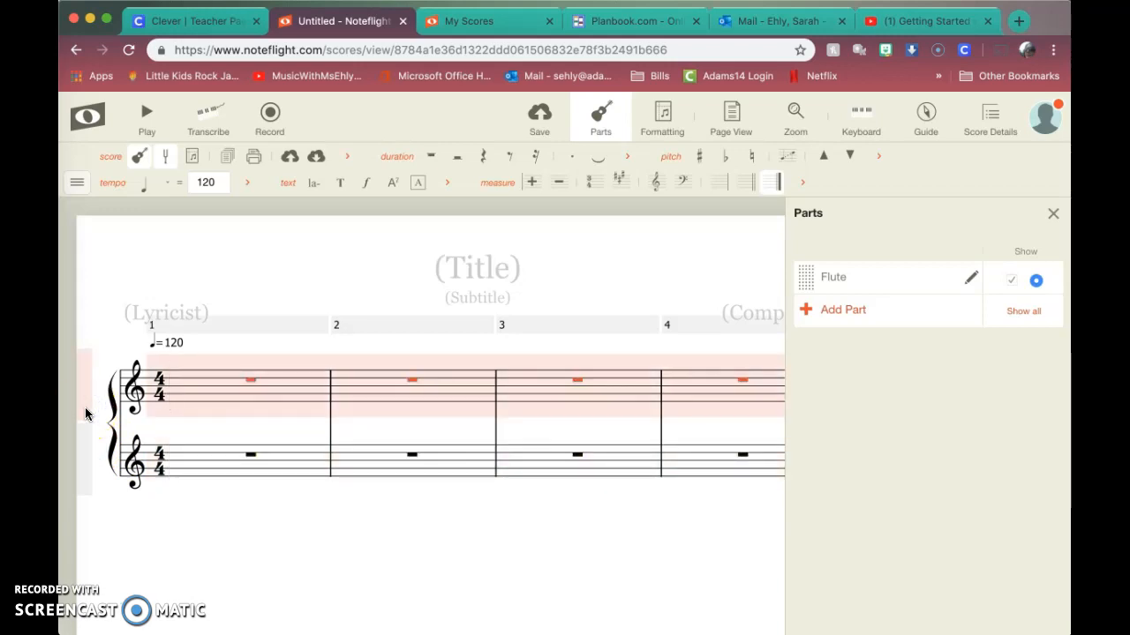
pyautogui.click(87, 451)
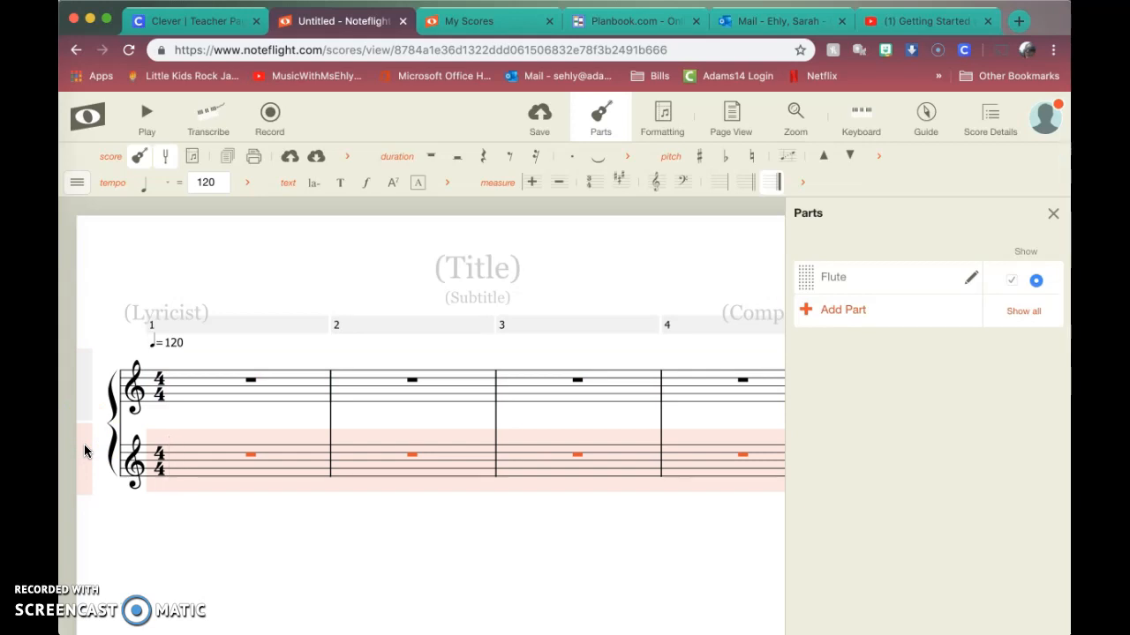
pyautogui.press('Delete')
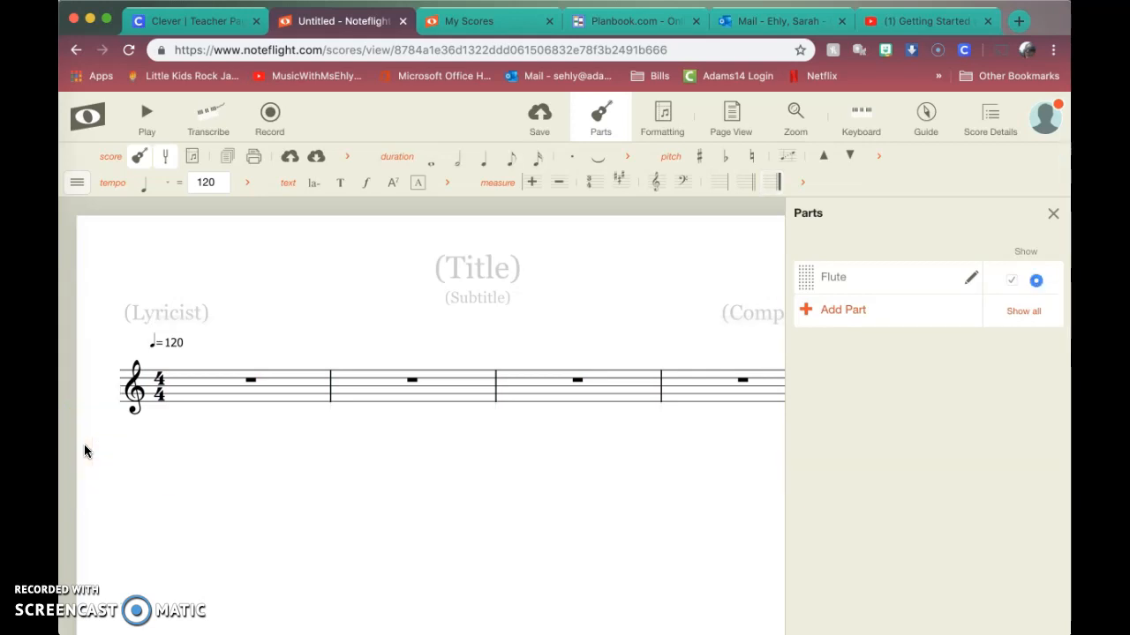
pyautogui.click(1052, 215)
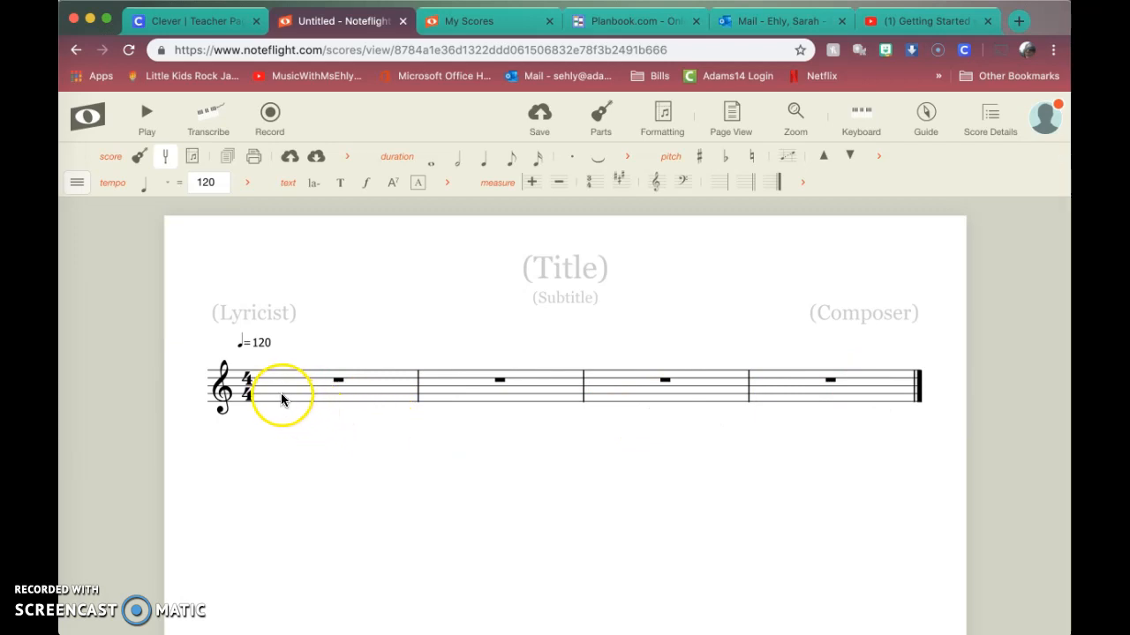
pyautogui.click(862, 375)
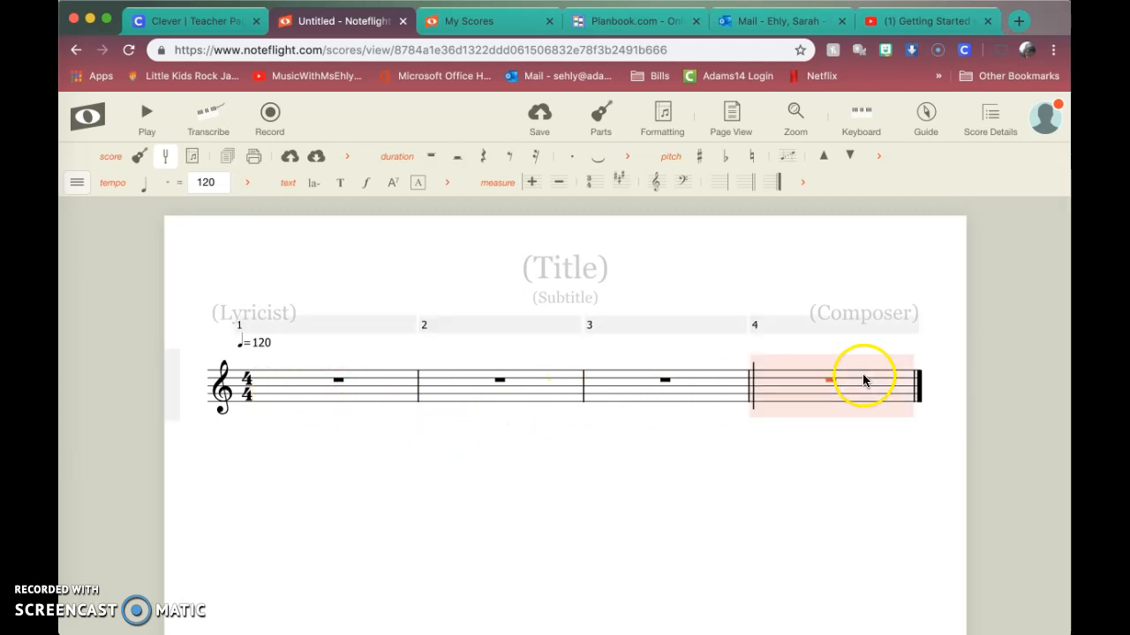
pyautogui.click(335, 431)
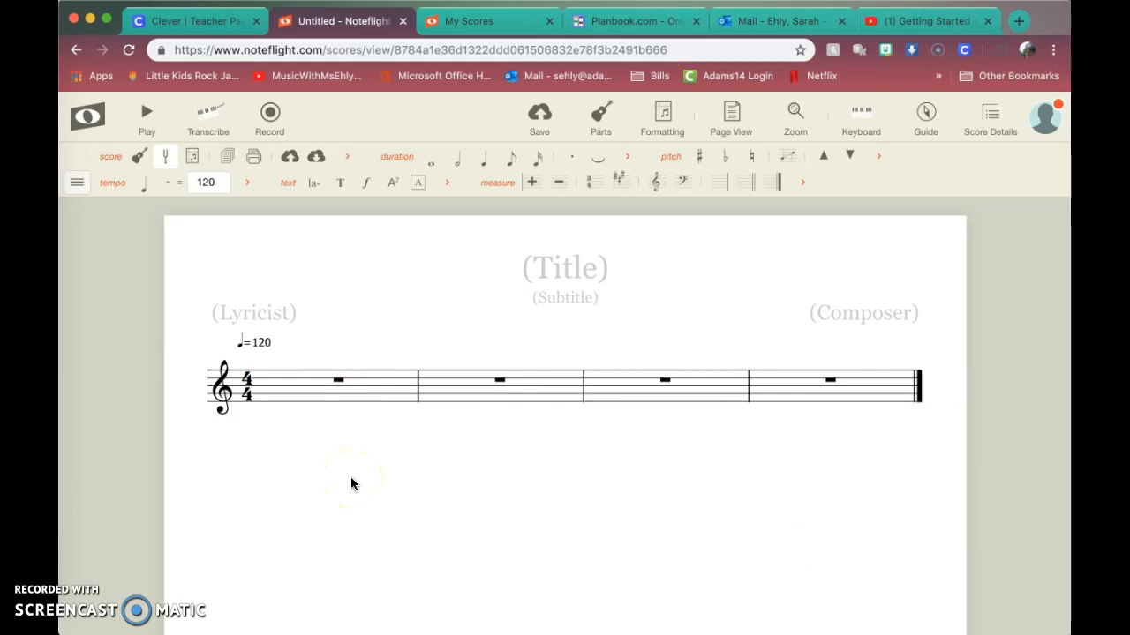
# Step: Enter the quarter notes B, B, A and G in measure 1 of the flute staff
pyautogui.click(275, 377)
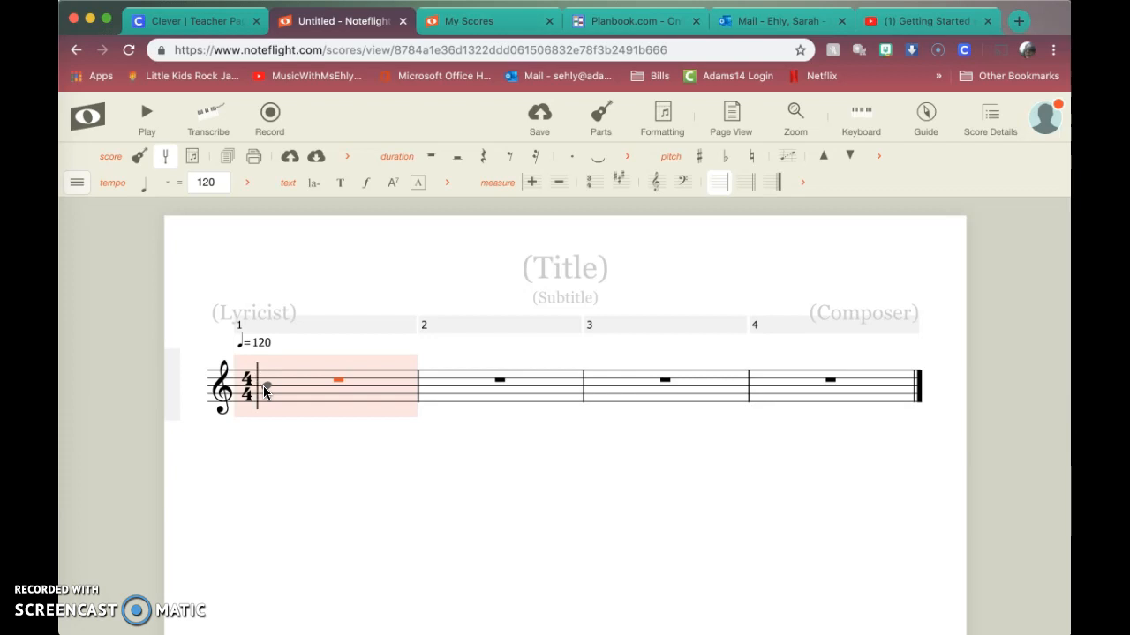
pyautogui.click(263, 386)
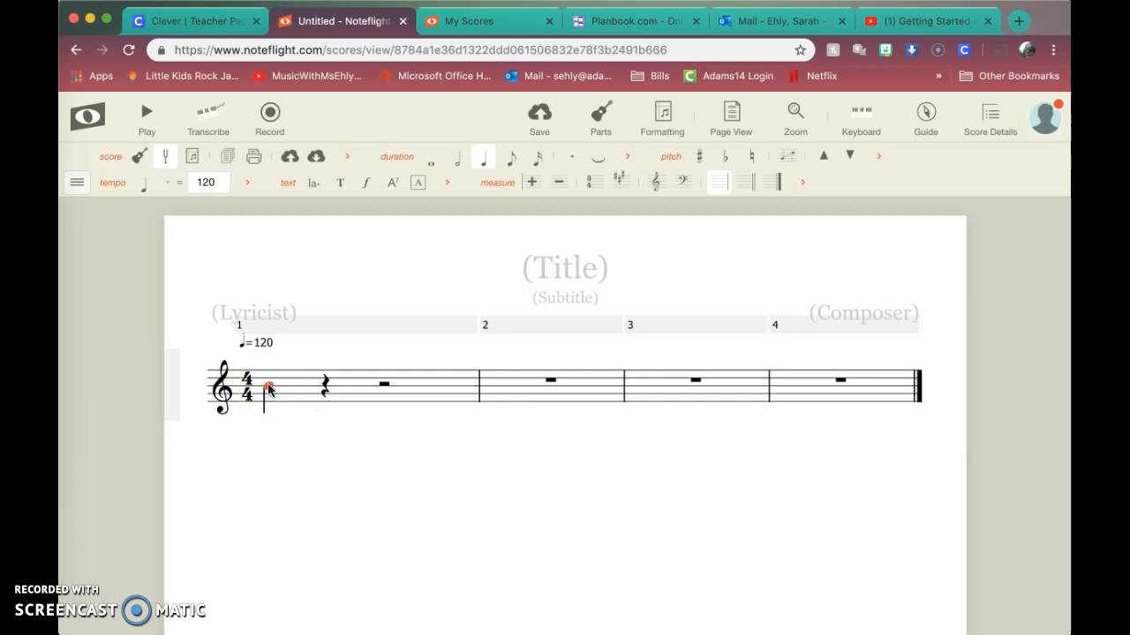
pyautogui.moveTo(268, 383)
pyautogui.mouseDown()
pyautogui.moveTo(268, 405)
pyautogui.moveTo(268, 372)
pyautogui.moveTo(270, 390)
pyautogui.mouseUp()
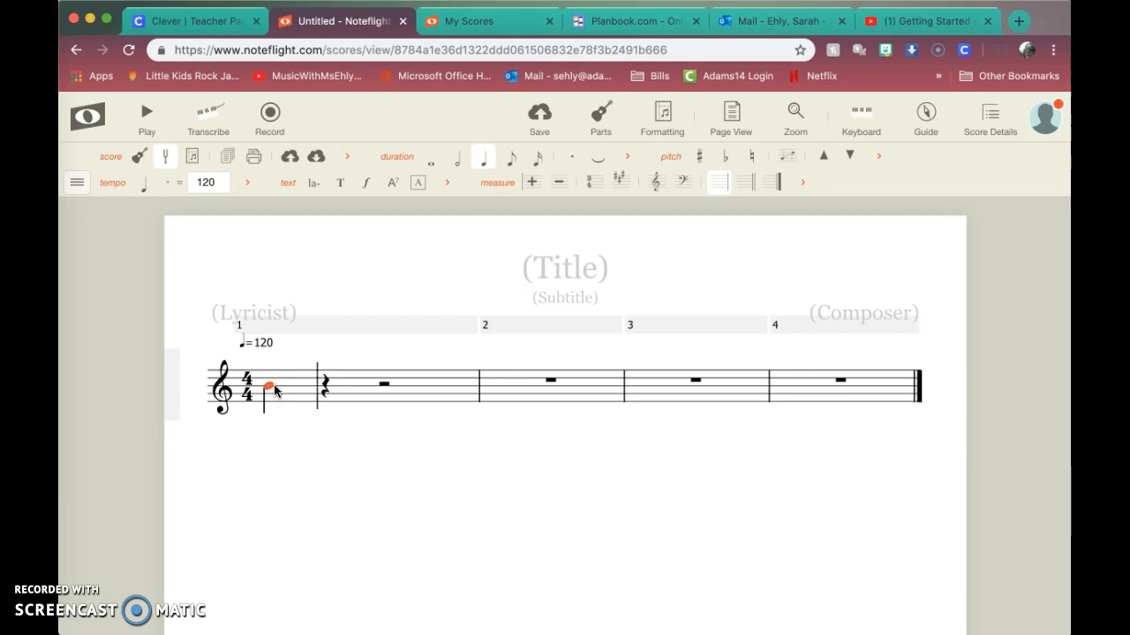
pyautogui.click(329, 388)
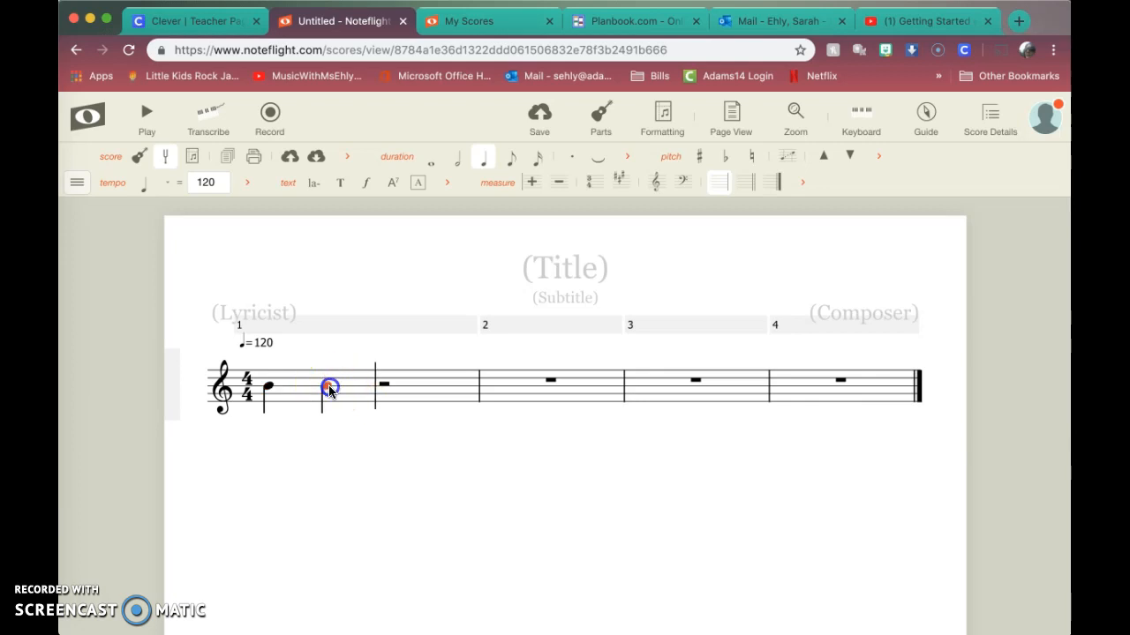
pyautogui.click(383, 390)
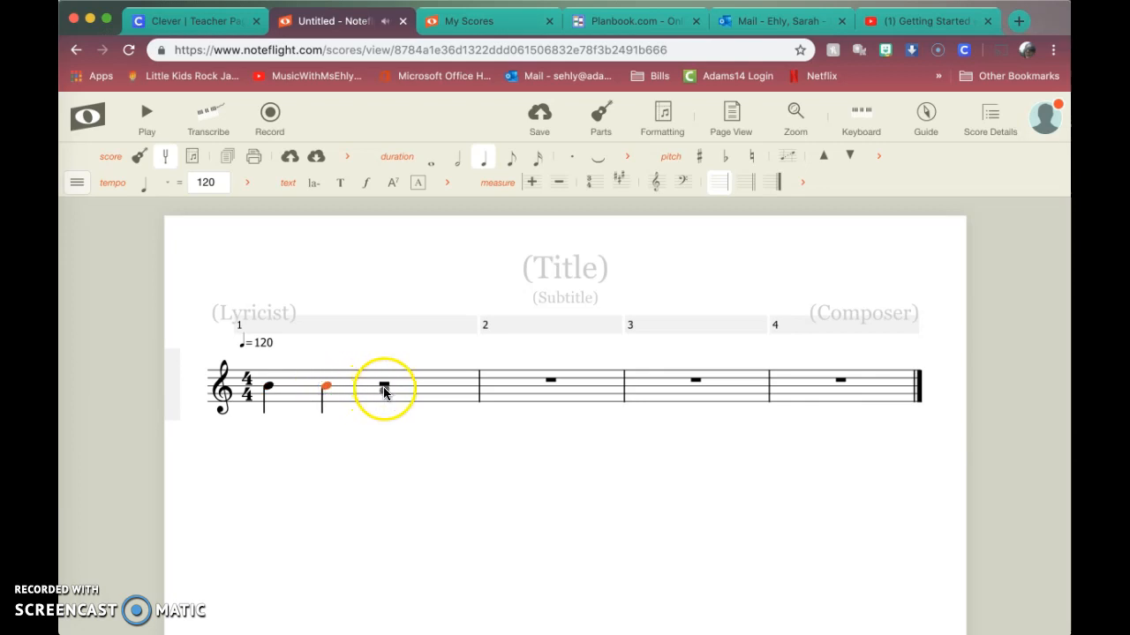
pyautogui.click(383, 390)
pyautogui.click(450, 389)
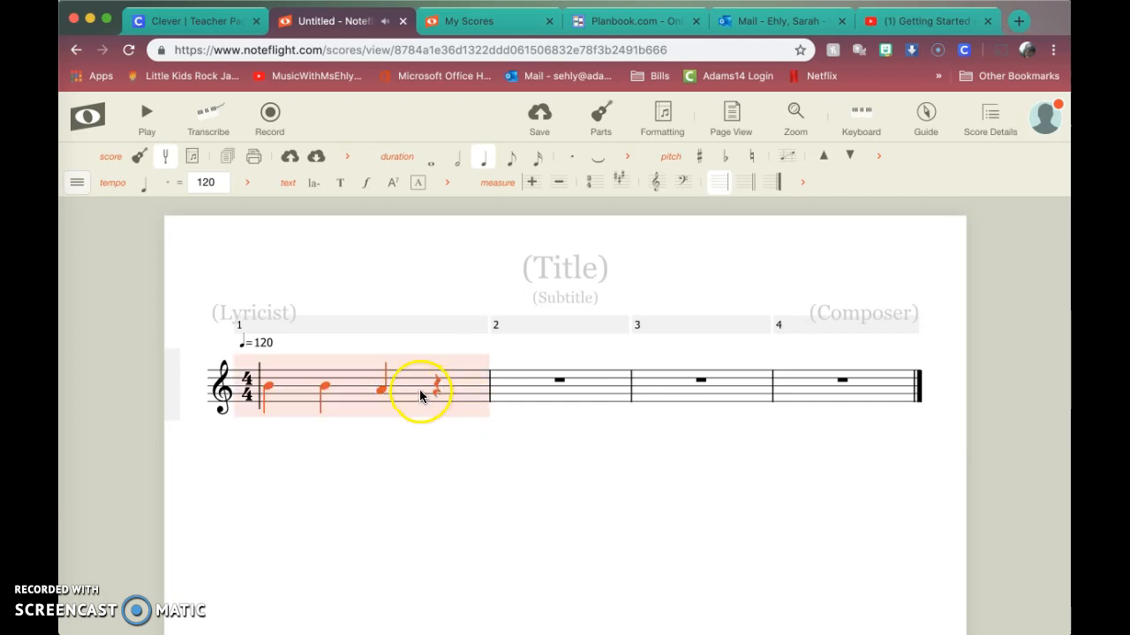
pyautogui.click(437, 388)
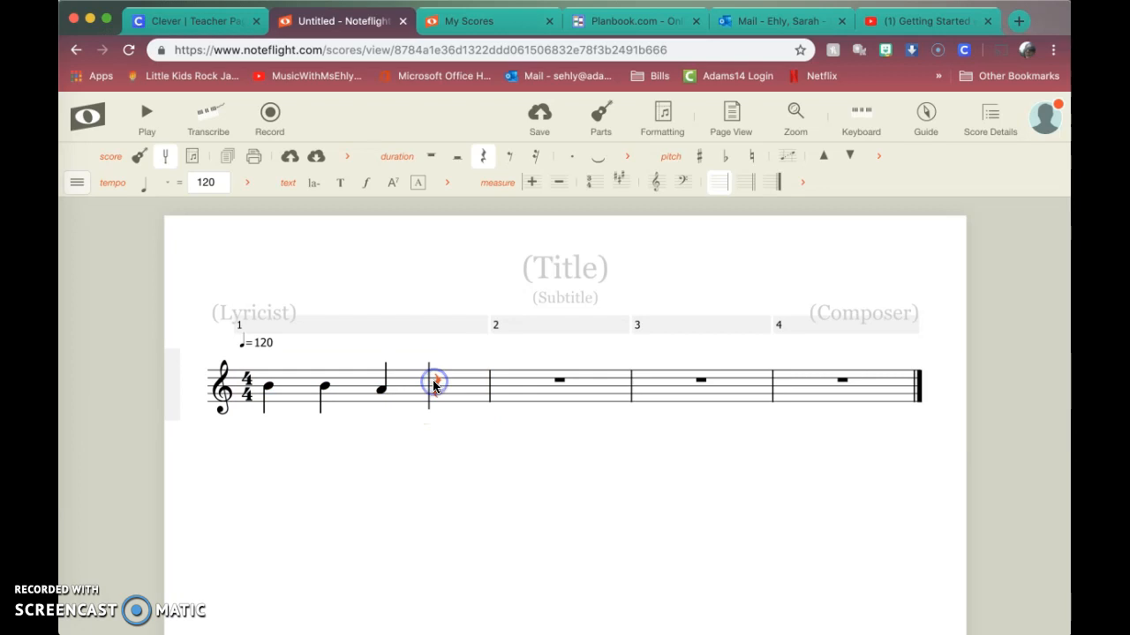
pyautogui.click(442, 391)
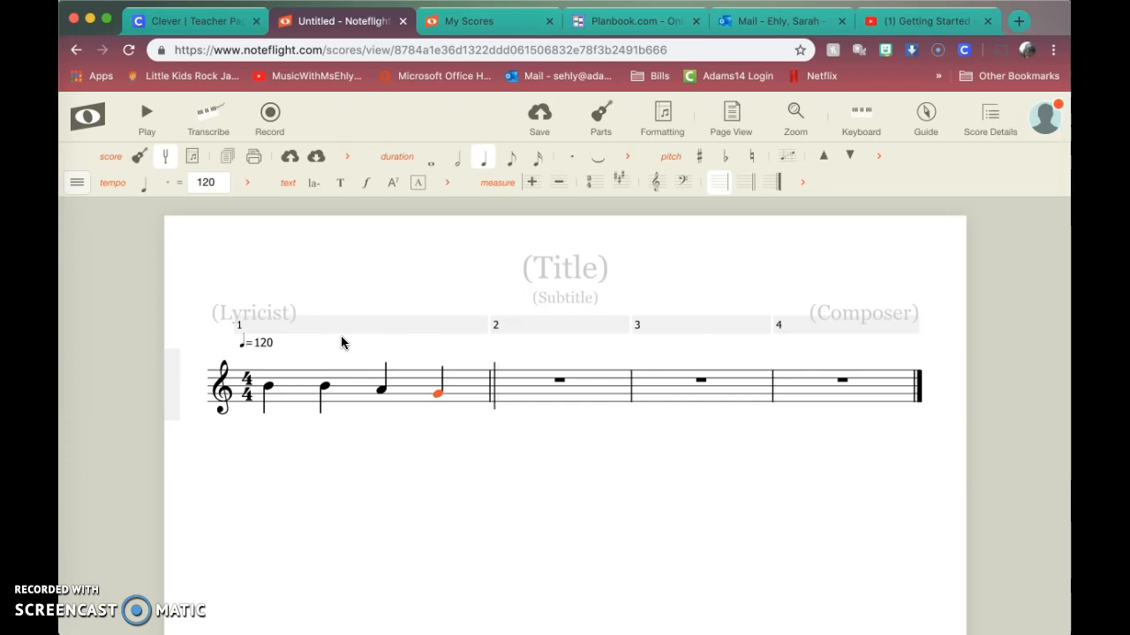
# Step: Fill measure 2 with the quarter notes B, B, A and G
pyautogui.moveTo(464, 359); pyautogui.dragTo(500, 391)
pyautogui.click(523, 386)
pyautogui.click(574, 397)
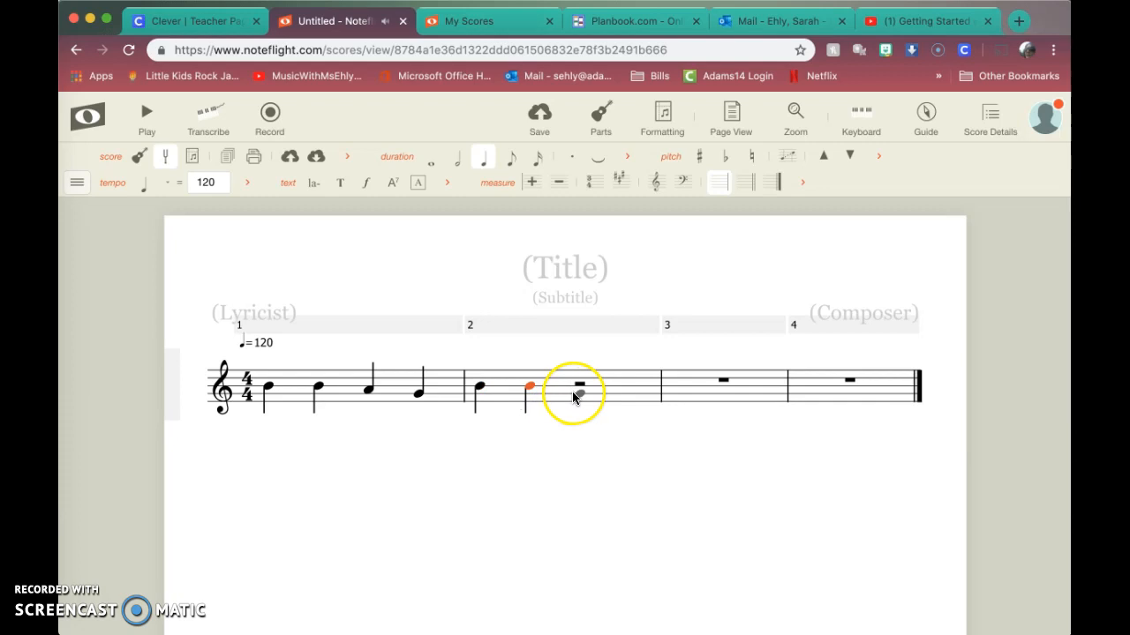
pyautogui.click(629, 391)
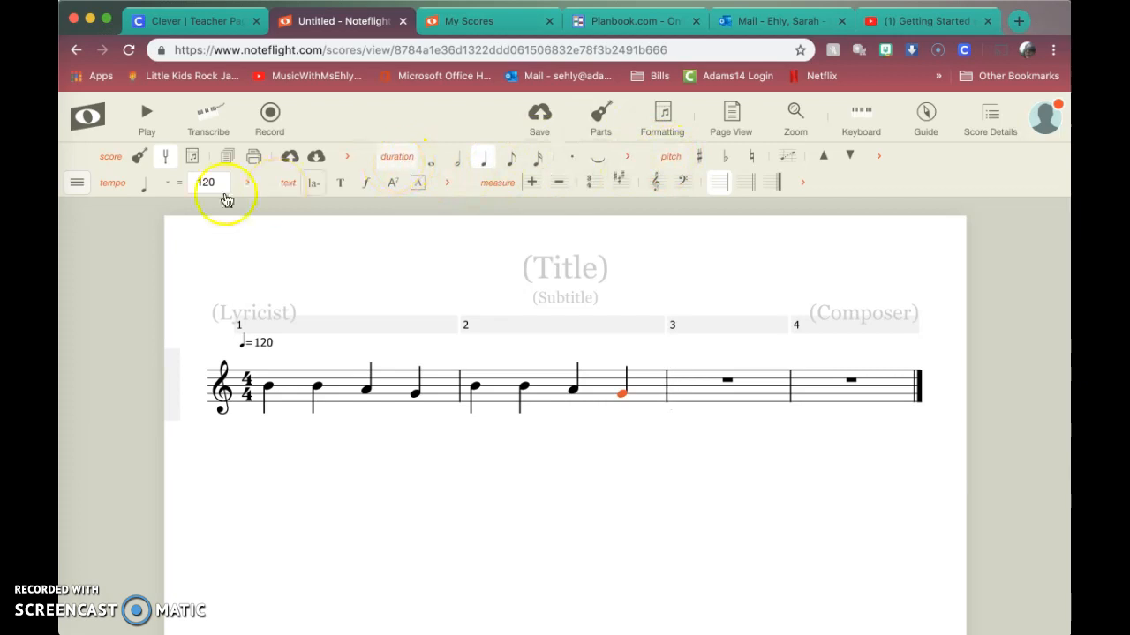
# Step: Show the full list of notation palettes, view the duration options, and change the last G in measure 2 to an eighth note
pyautogui.click(76, 182)
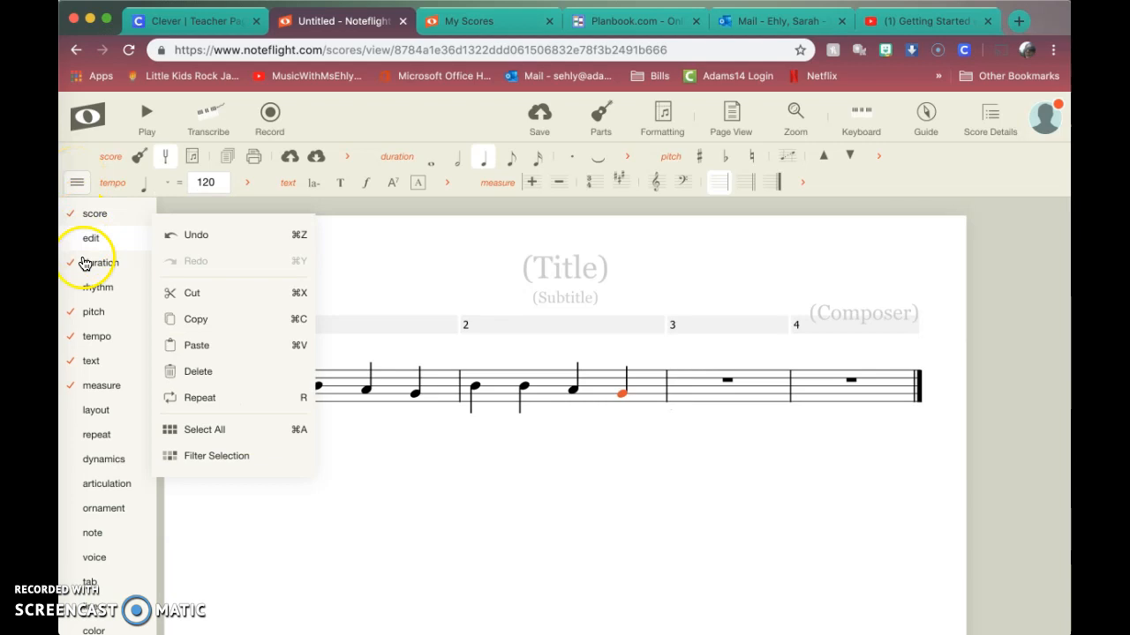
pyautogui.moveTo(86, 282)
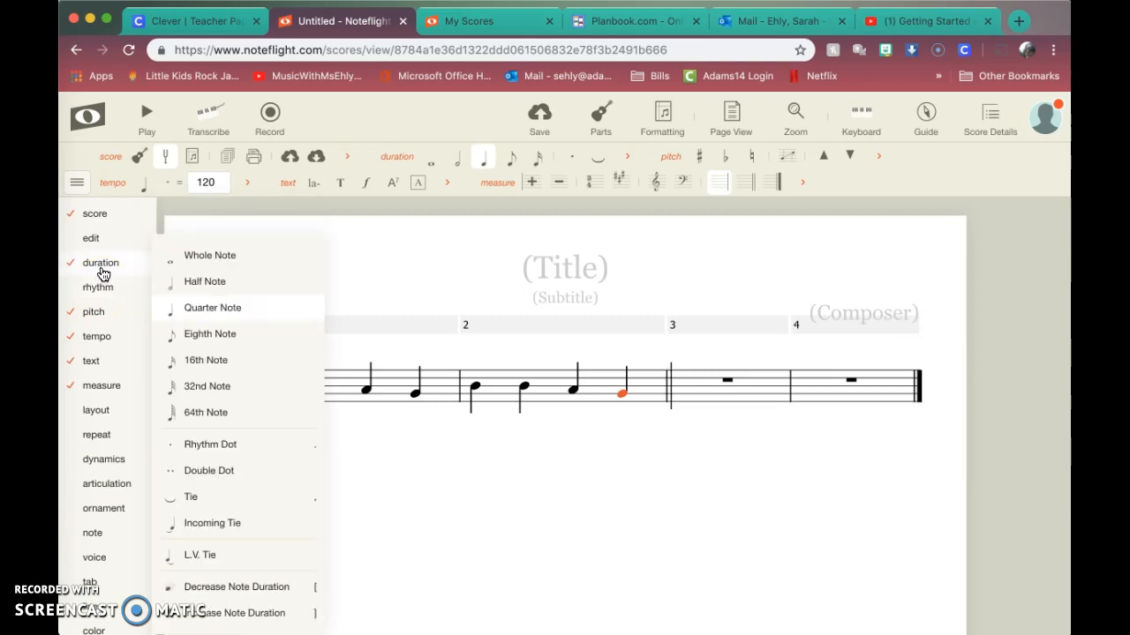
pyautogui.click(479, 129)
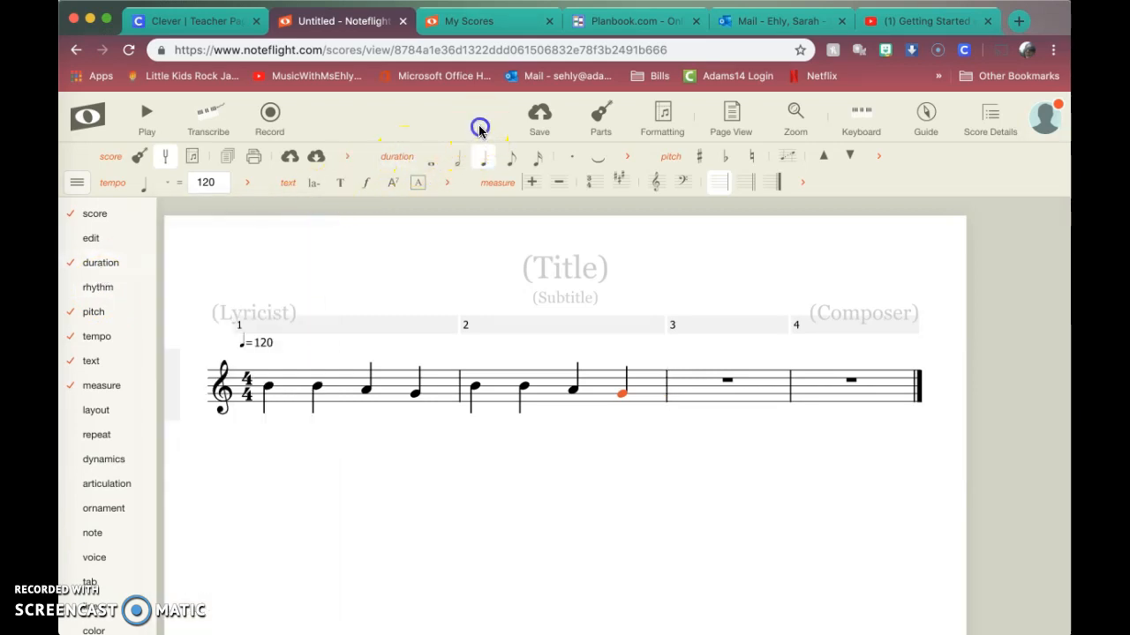
pyautogui.click(510, 161)
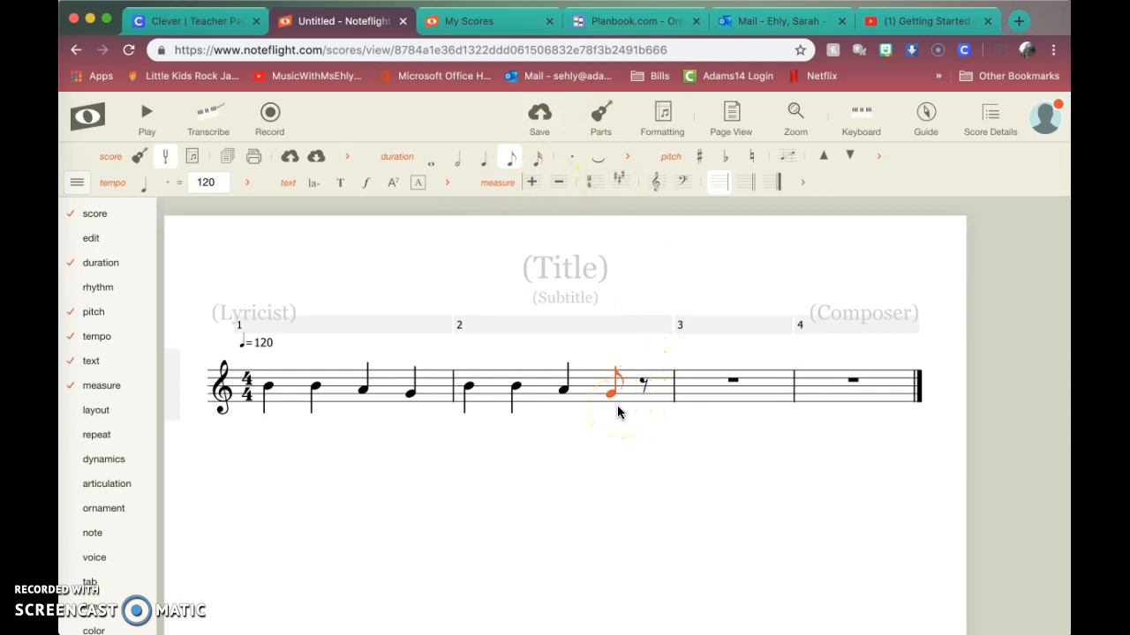
# Step: Set the last G in measure 2 back to a quarter note and enter four eighth-note Bs at the start of measure 3
pyautogui.click(484, 158)
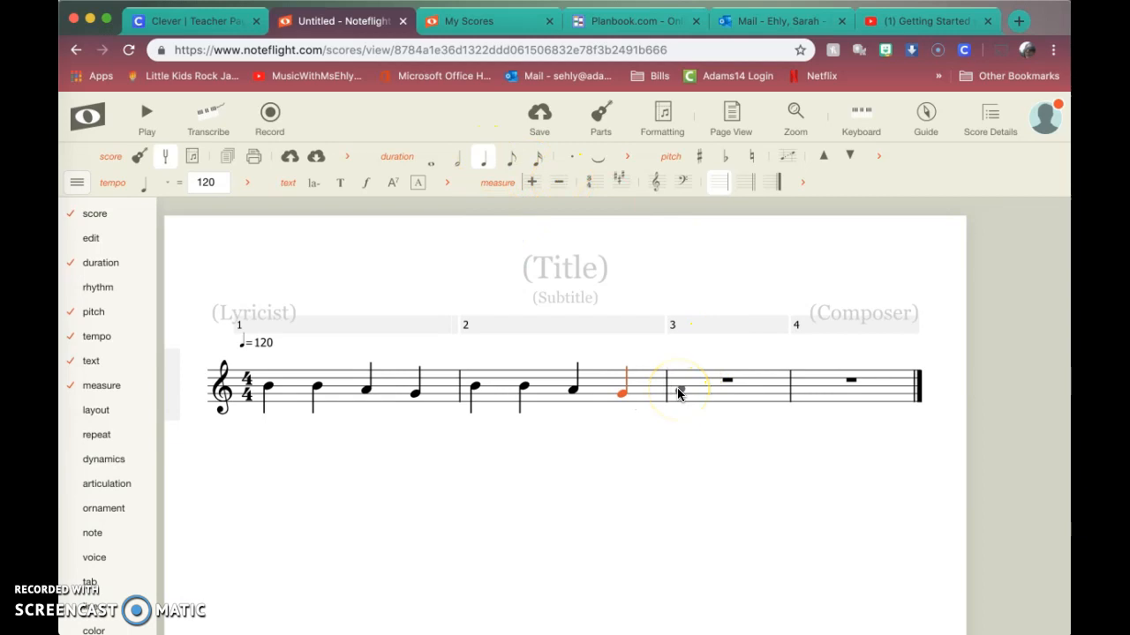
pyautogui.click(677, 387)
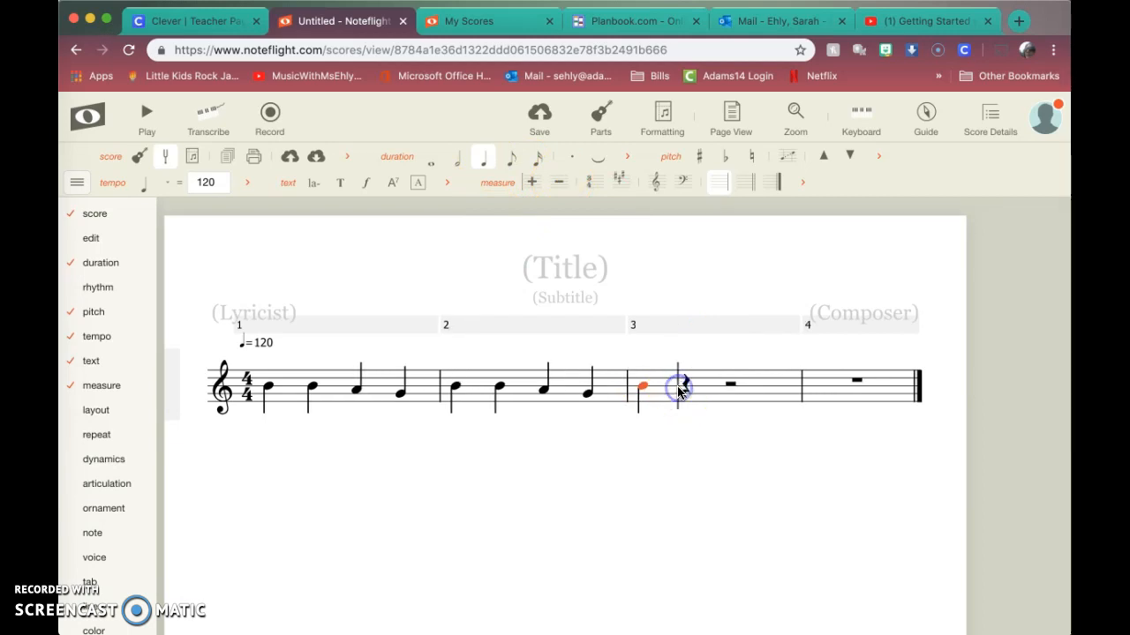
pyautogui.click(511, 161)
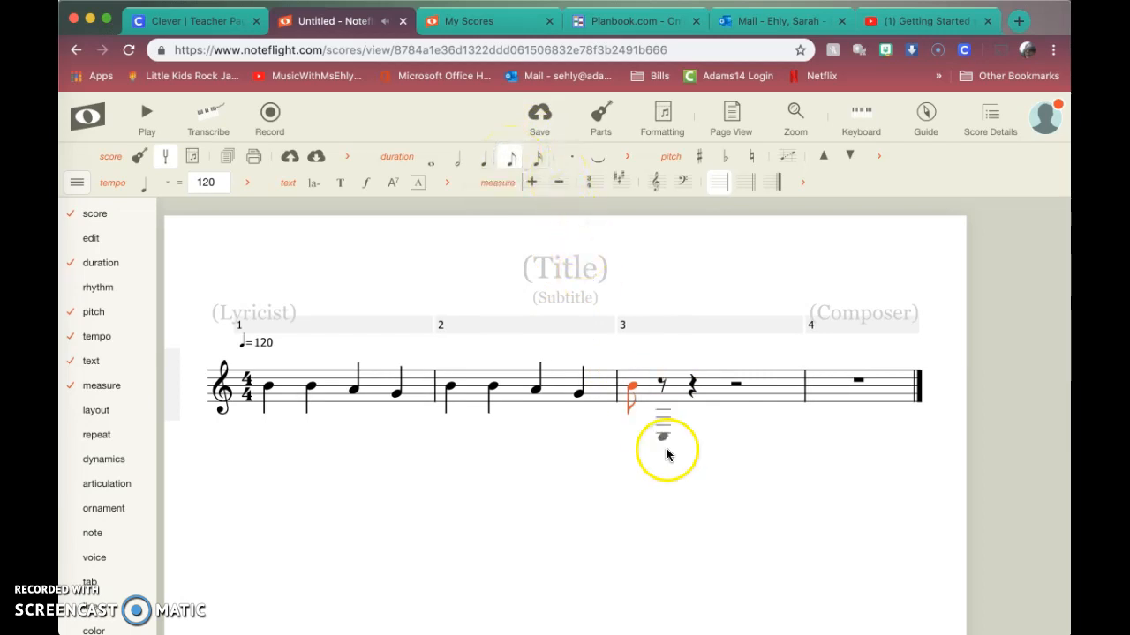
pyautogui.click(658, 390)
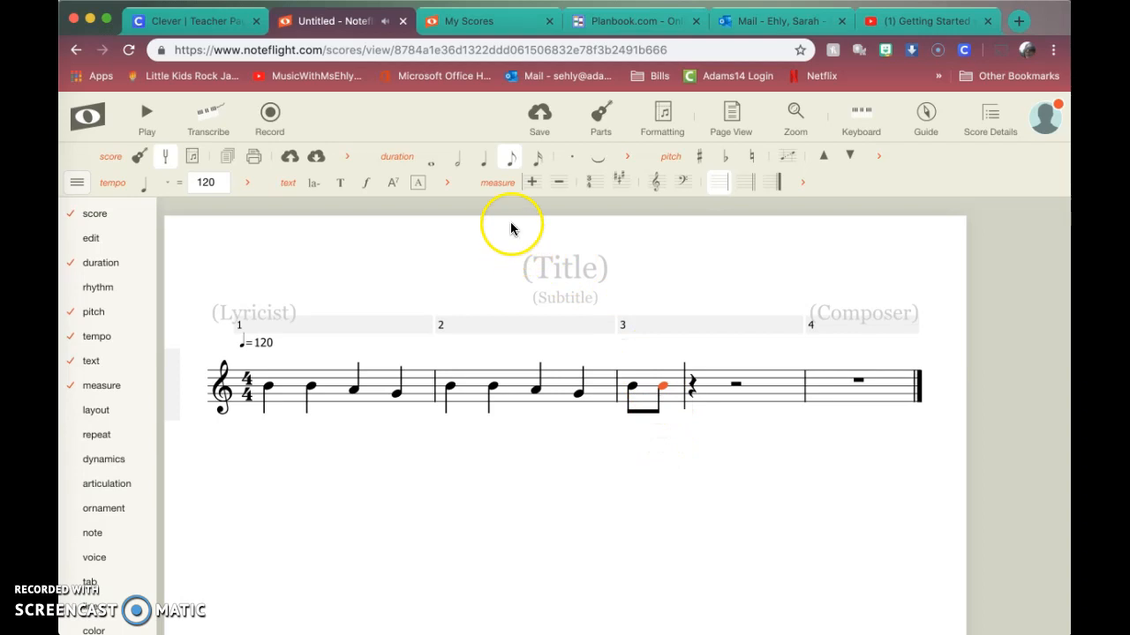
pyautogui.click(510, 160)
pyautogui.click(668, 391)
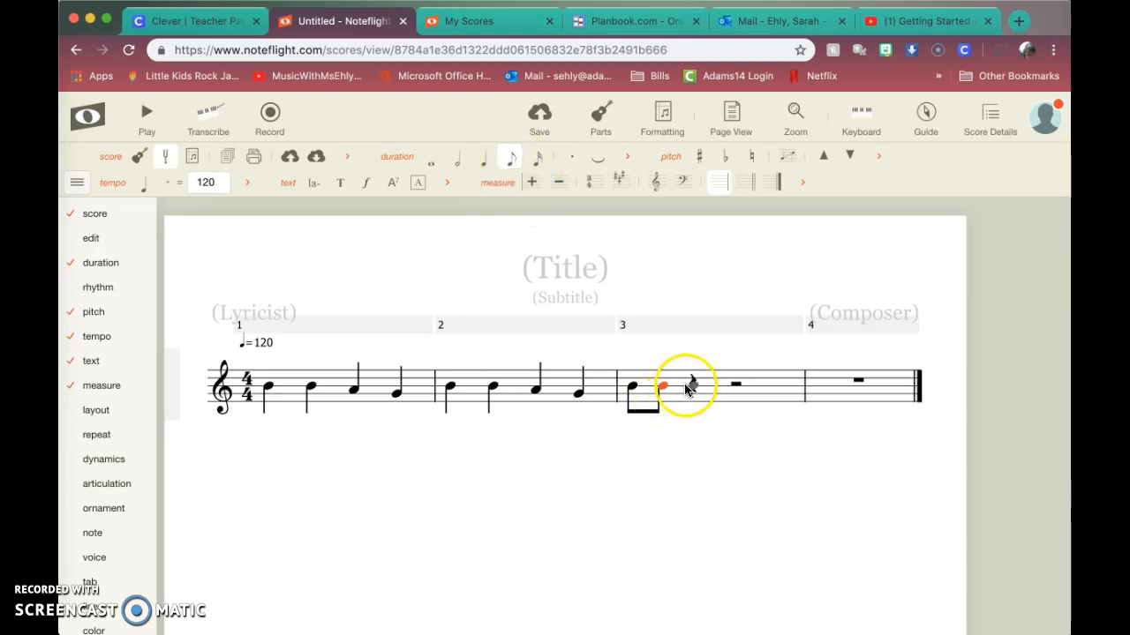
pyautogui.click(686, 386)
pyautogui.click(706, 388)
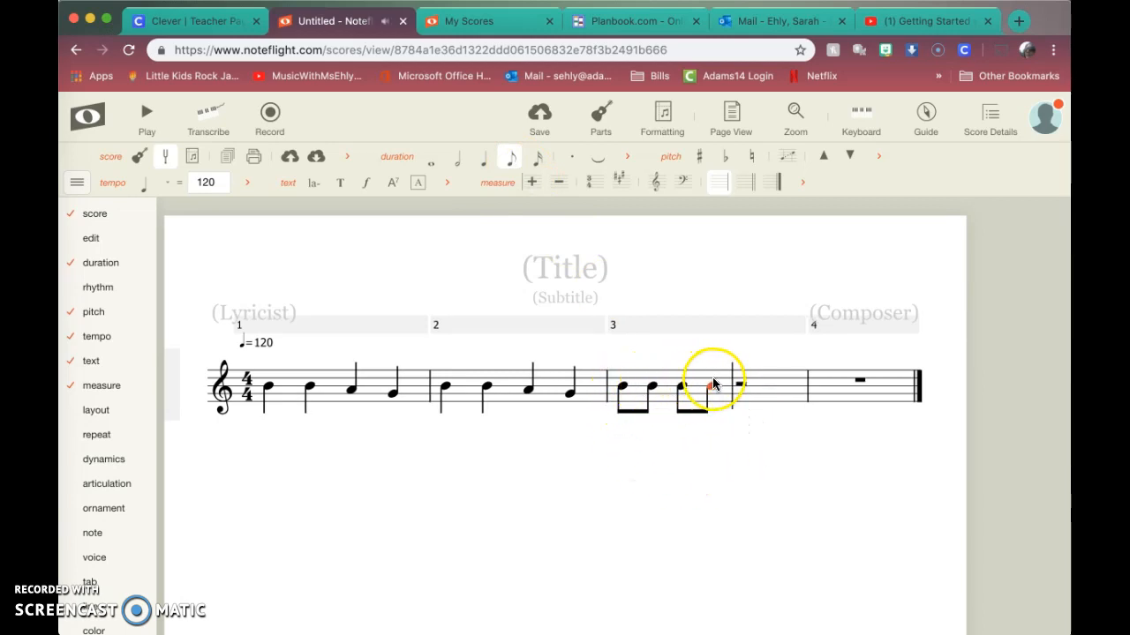
# Step: Add a quarter-note G after the four eighth-note Bs in measure 3
pyautogui.click(484, 168)
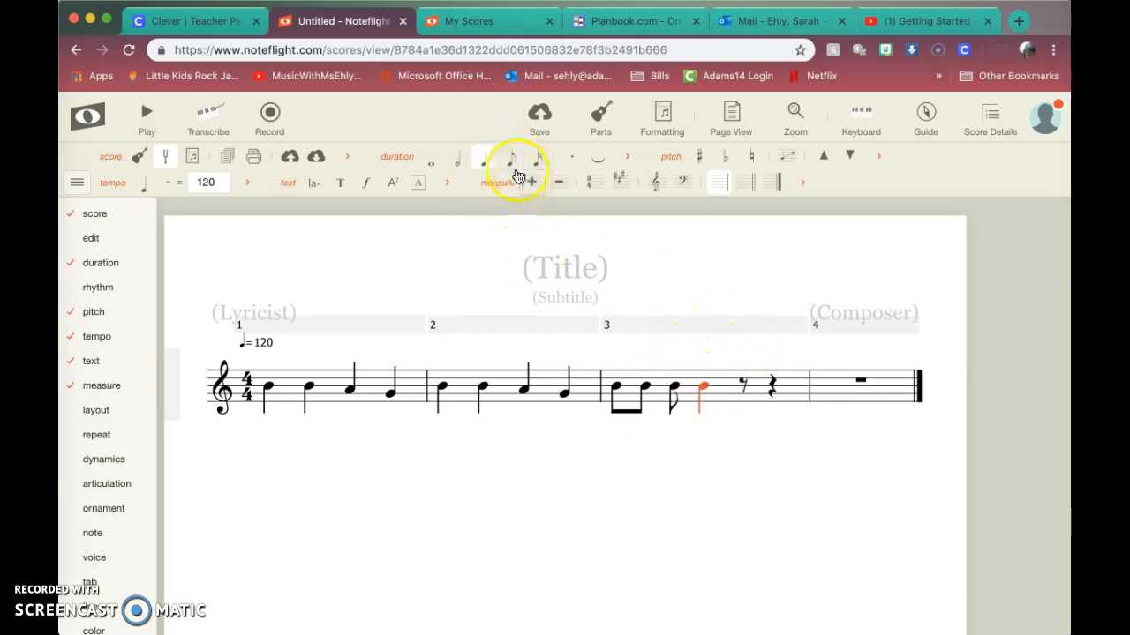
pyautogui.click(511, 162)
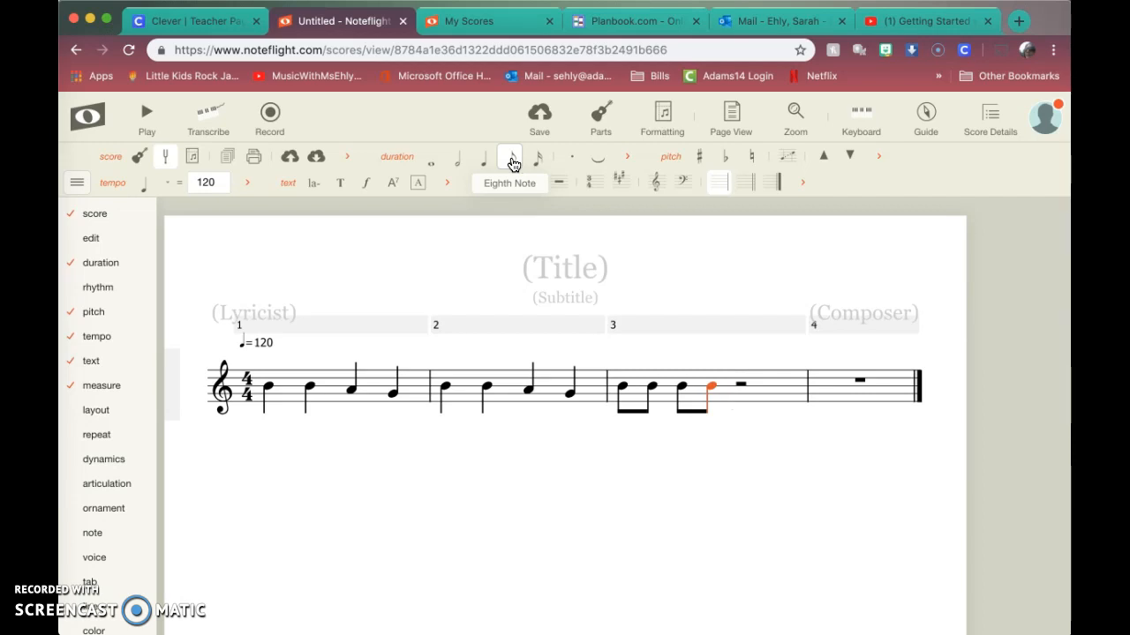
pyautogui.click(734, 383)
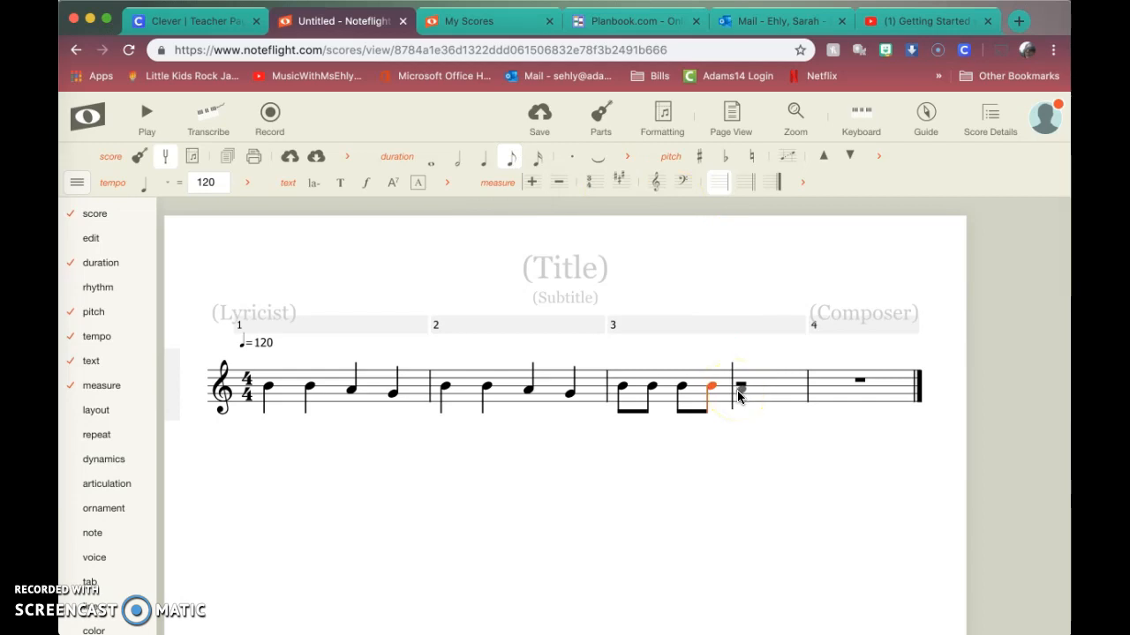
pyautogui.click(738, 391)
pyautogui.click(715, 390)
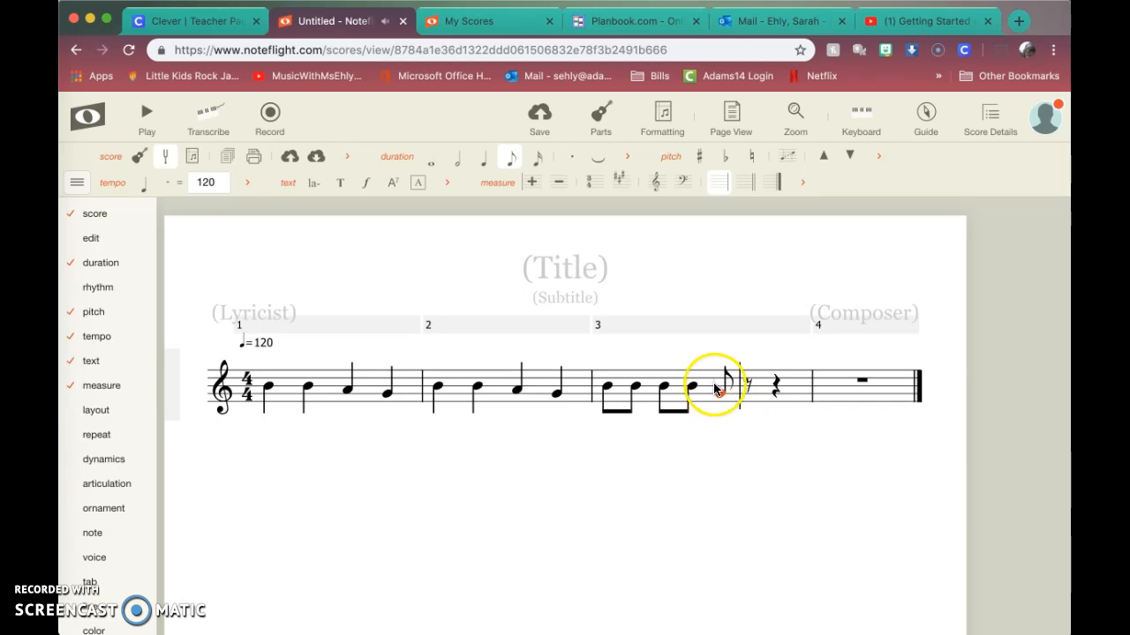
pyautogui.click(726, 289)
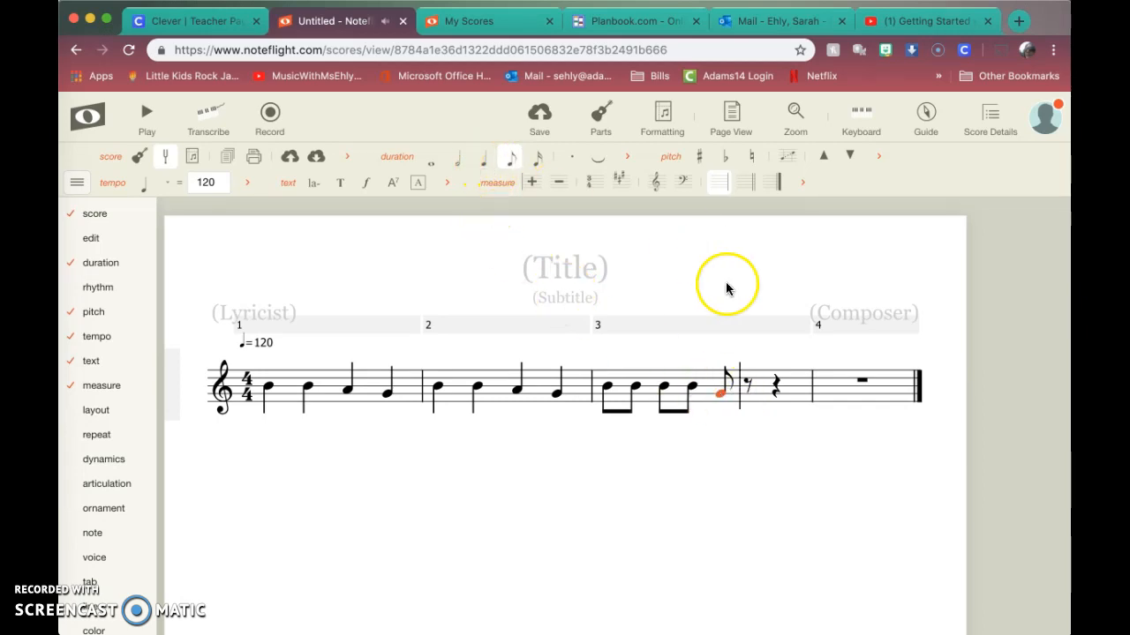
pyautogui.click(482, 165)
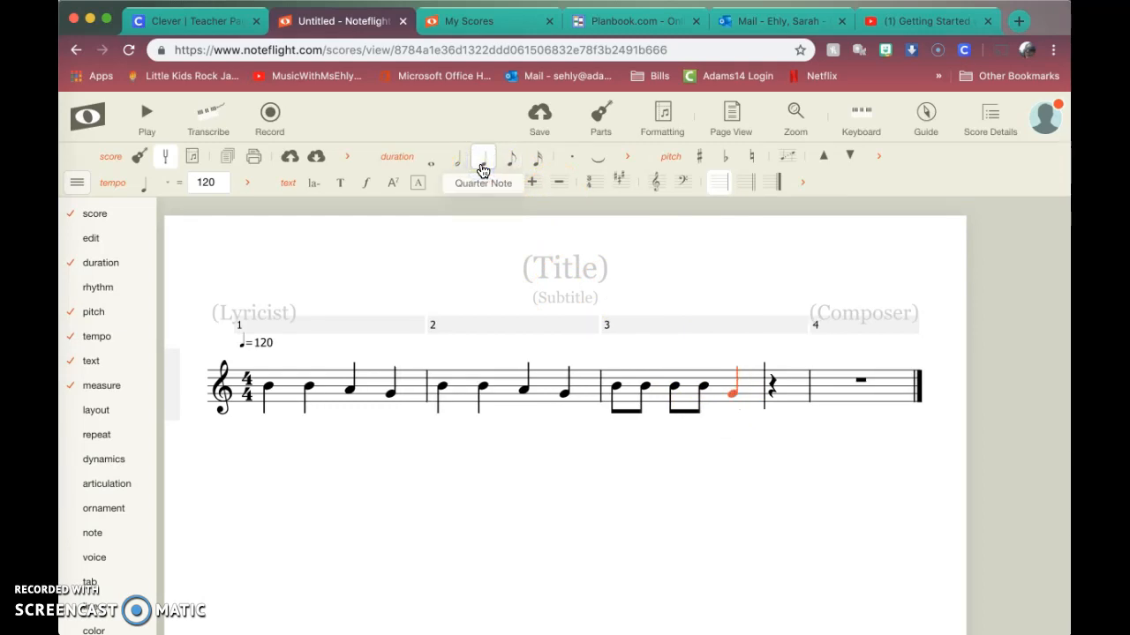
pyautogui.click(546, 391)
pyautogui.click(737, 340)
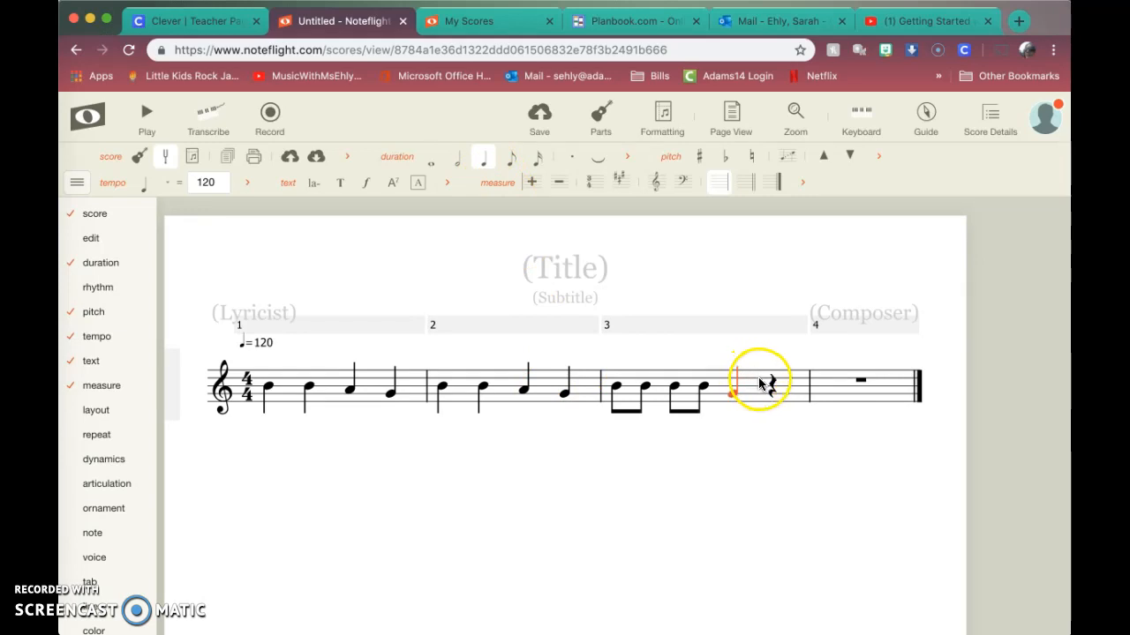
pyautogui.click(775, 415)
pyautogui.click(757, 388)
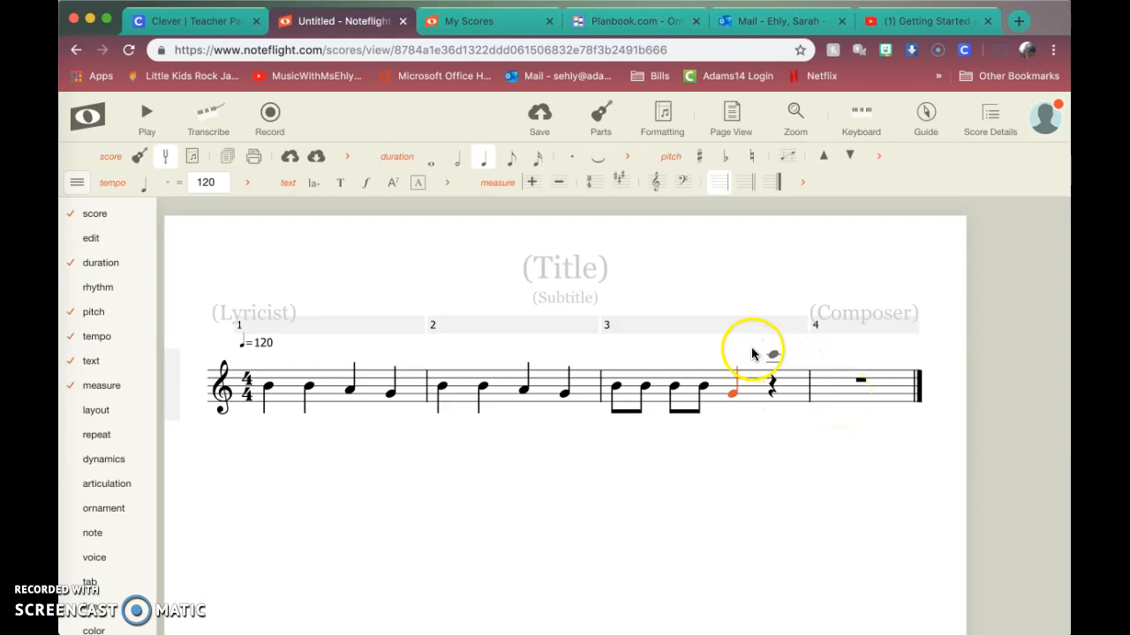
# Step: Fill measure 4 with the quarter notes B, B, A and G
pyautogui.click(820, 385)
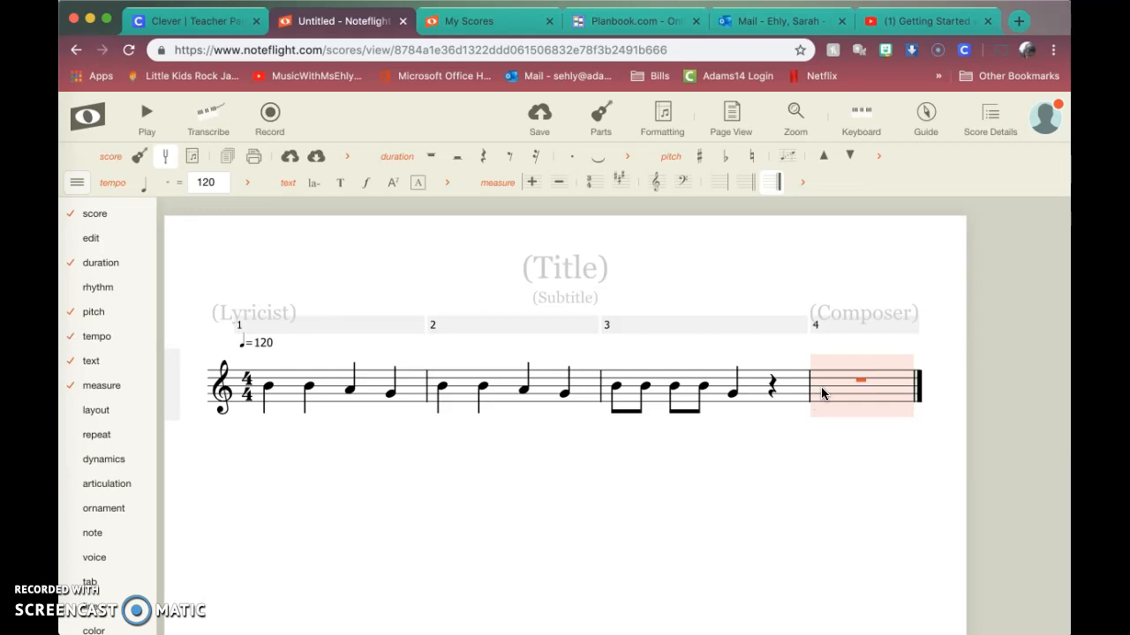
pyautogui.click(821, 387)
pyautogui.click(820, 387)
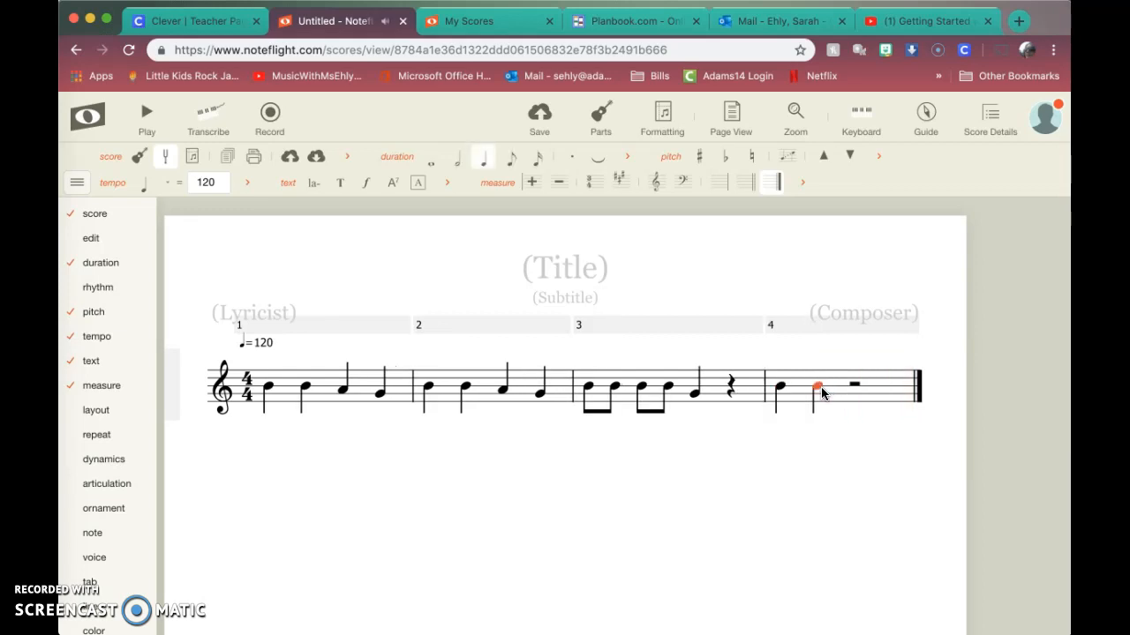
pyautogui.press('a')
pyautogui.press('g')
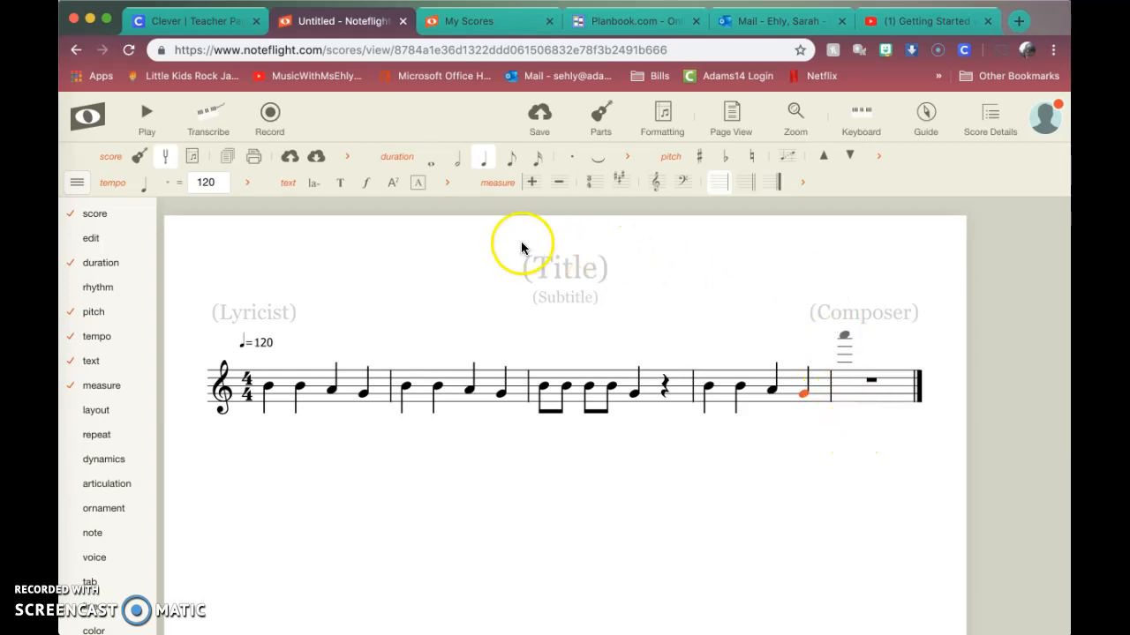
# Step: Delete the empty measure 5 at the end of the staff
pyautogui.click(856, 367)
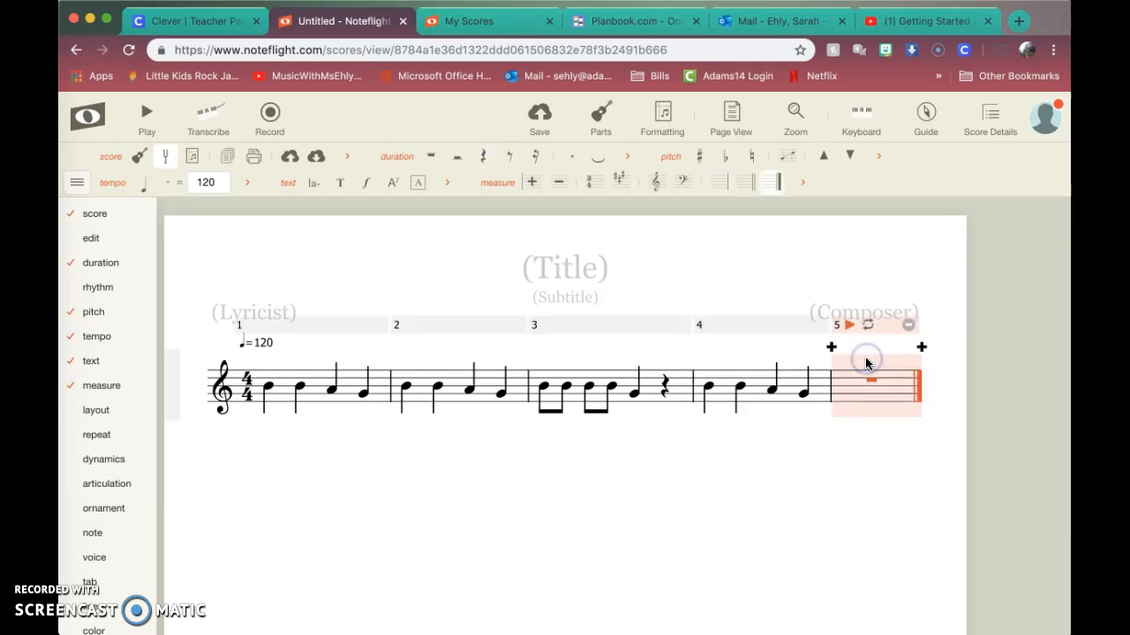
pyautogui.moveTo(865, 362)
pyautogui.mouseDown()
pyautogui.moveTo(912, 325)
pyautogui.moveTo(903, 325)
pyautogui.mouseUp()
pyautogui.click(909, 327)
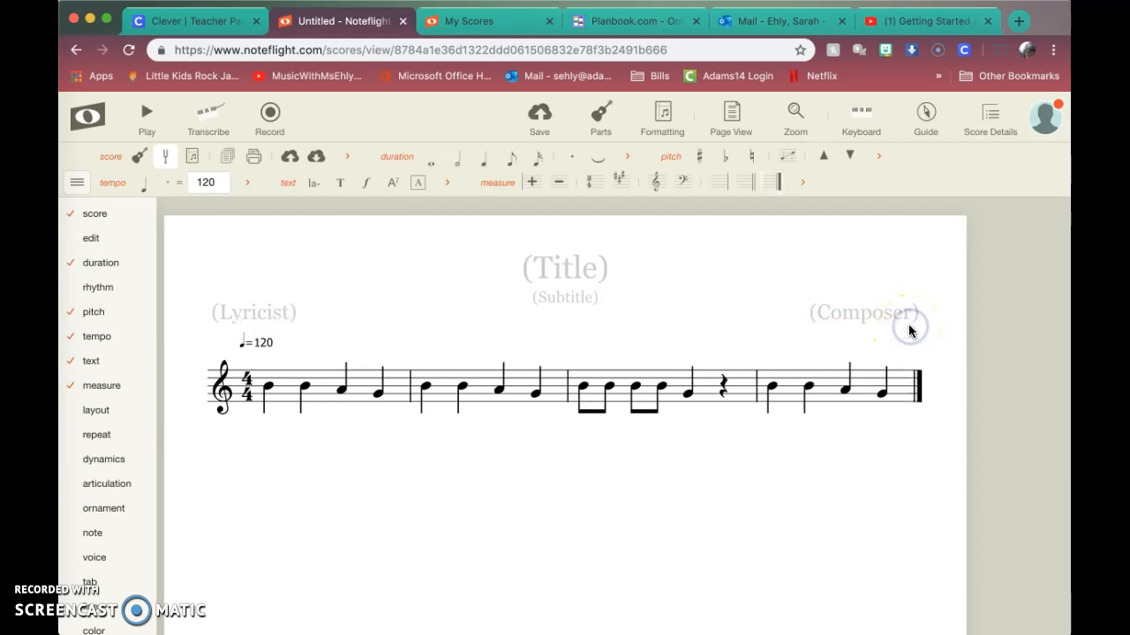
# Step: Play back the whole score and return to editing it
pyautogui.click(147, 130)
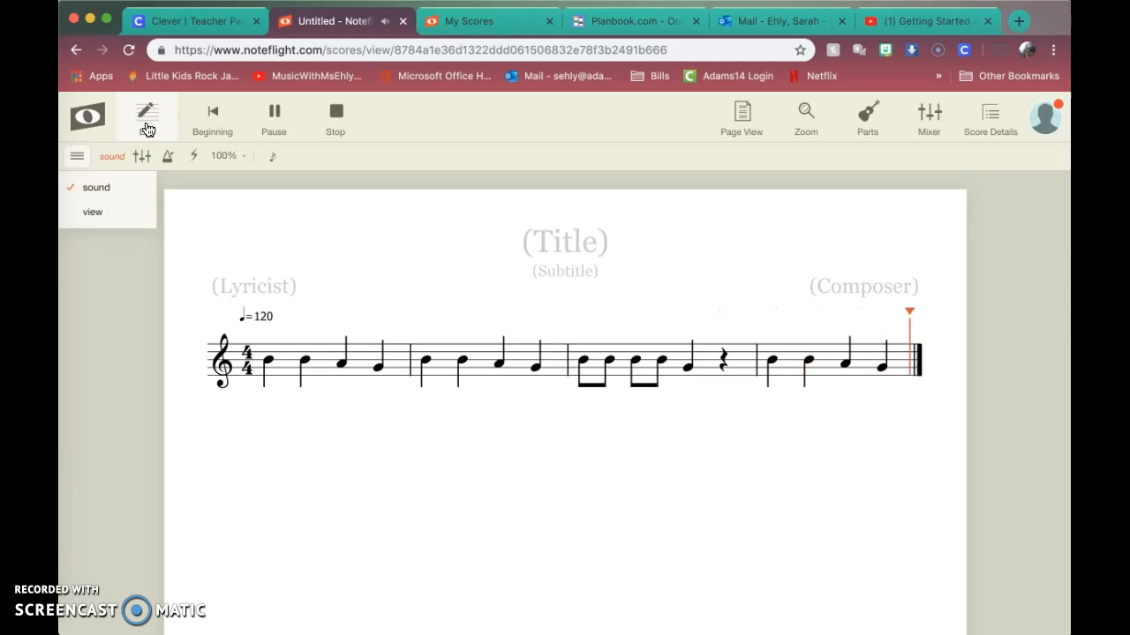
pyautogui.click(147, 126)
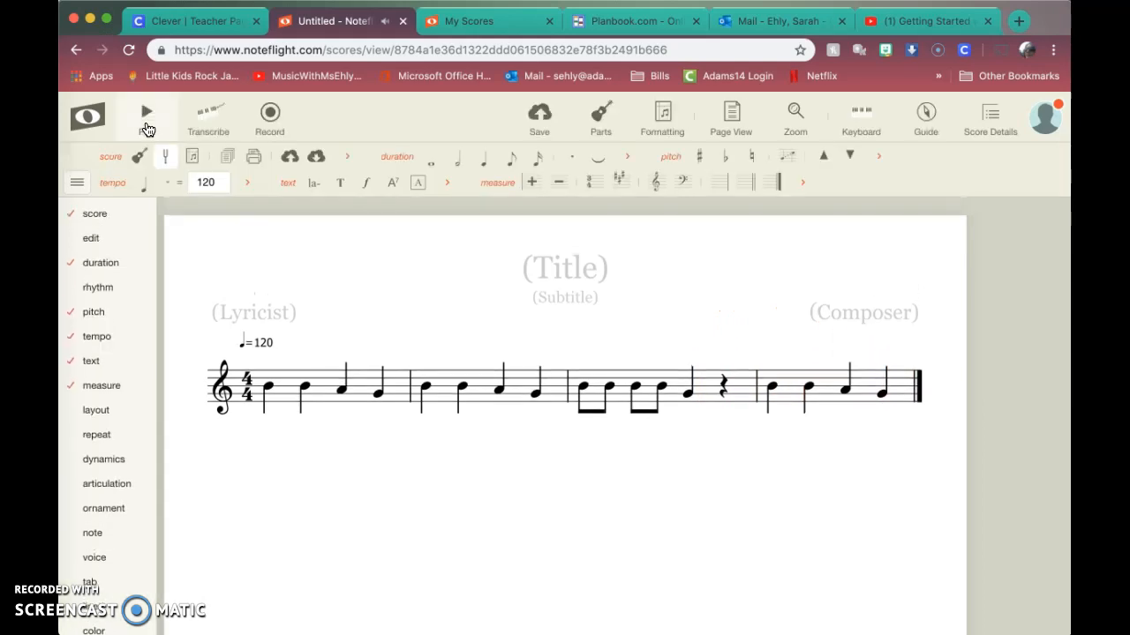
pyautogui.click(270, 387)
pyautogui.click(378, 389)
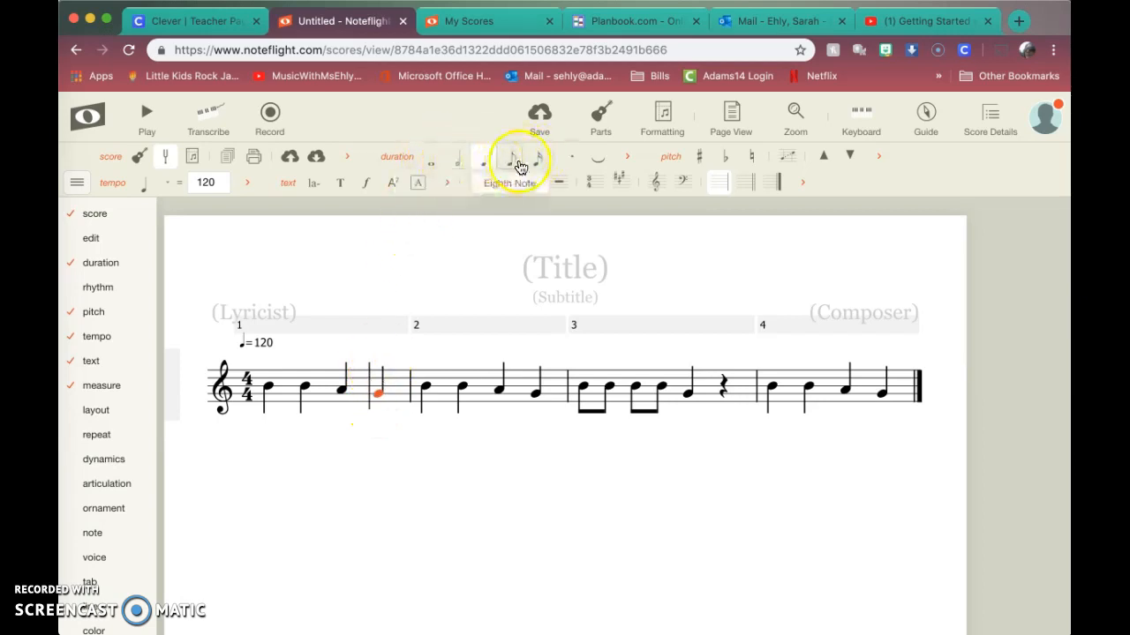
pyautogui.click(429, 479)
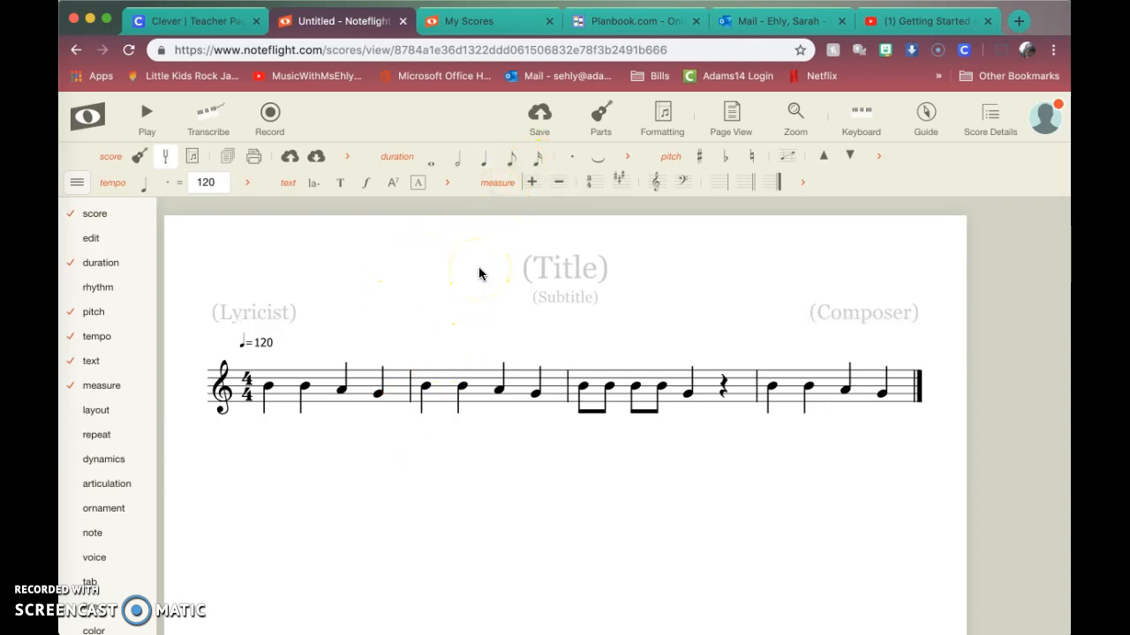
# Step: Title the score My Cool Song and fill in the composer's first name and last initial
pyautogui.click(558, 270)
pyautogui.write('My Cool Song')
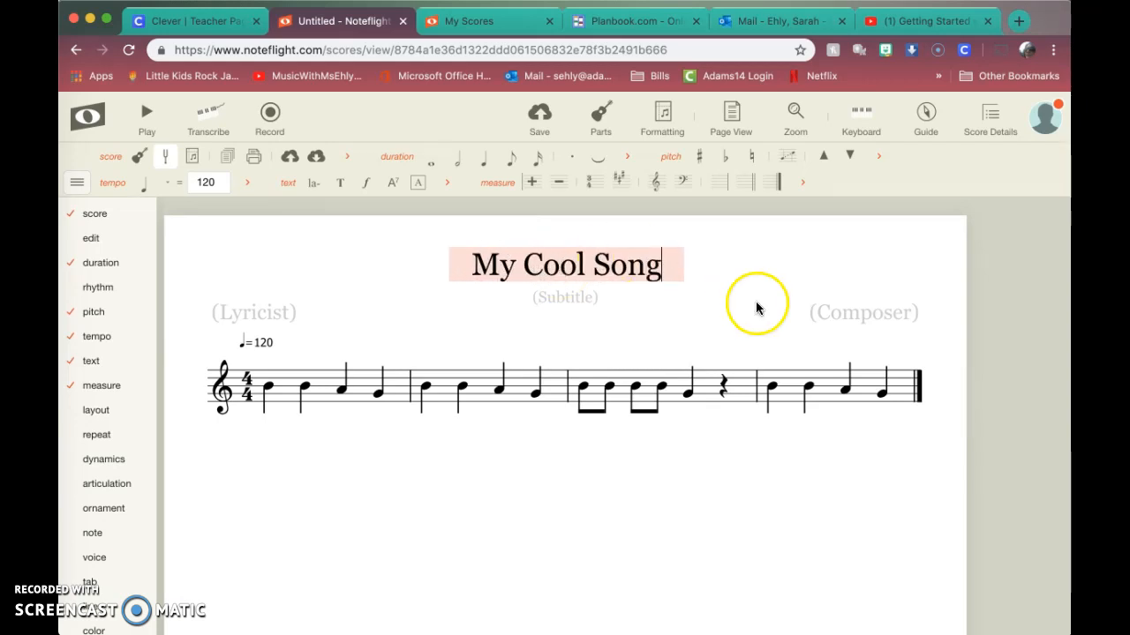
pyautogui.click(821, 316)
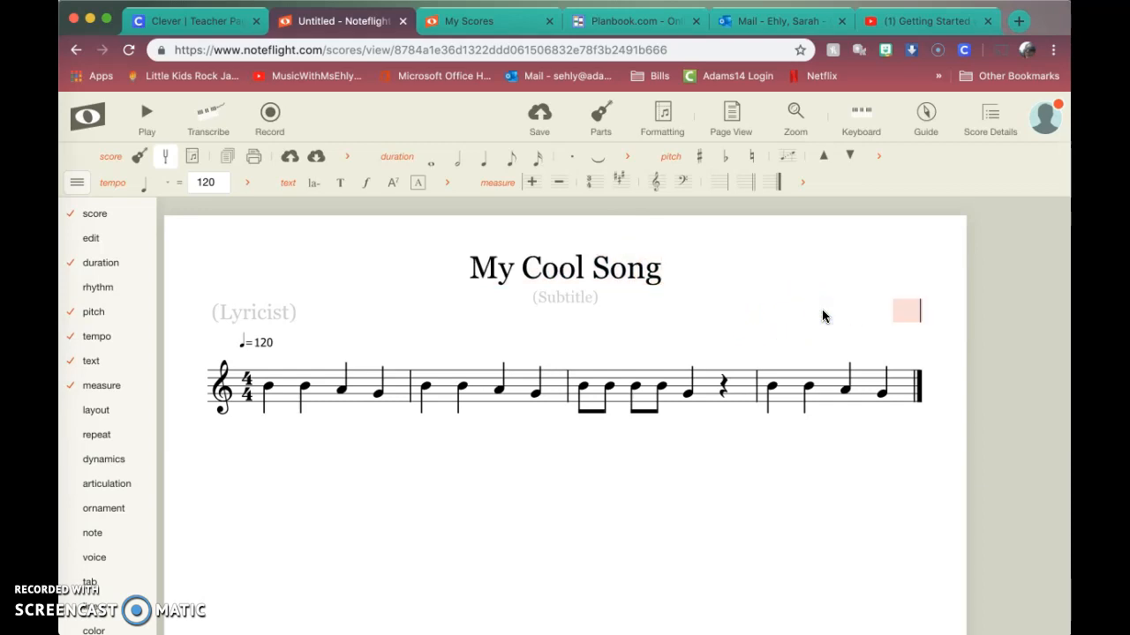
pyautogui.moveTo(1036, 135)
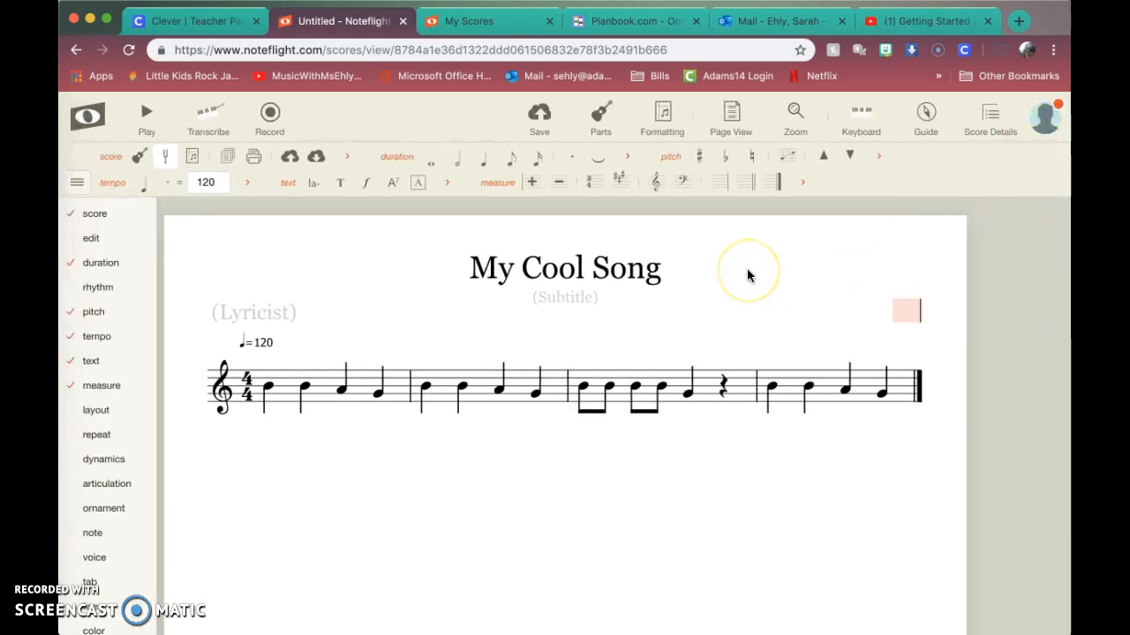
pyautogui.write('Luiz')
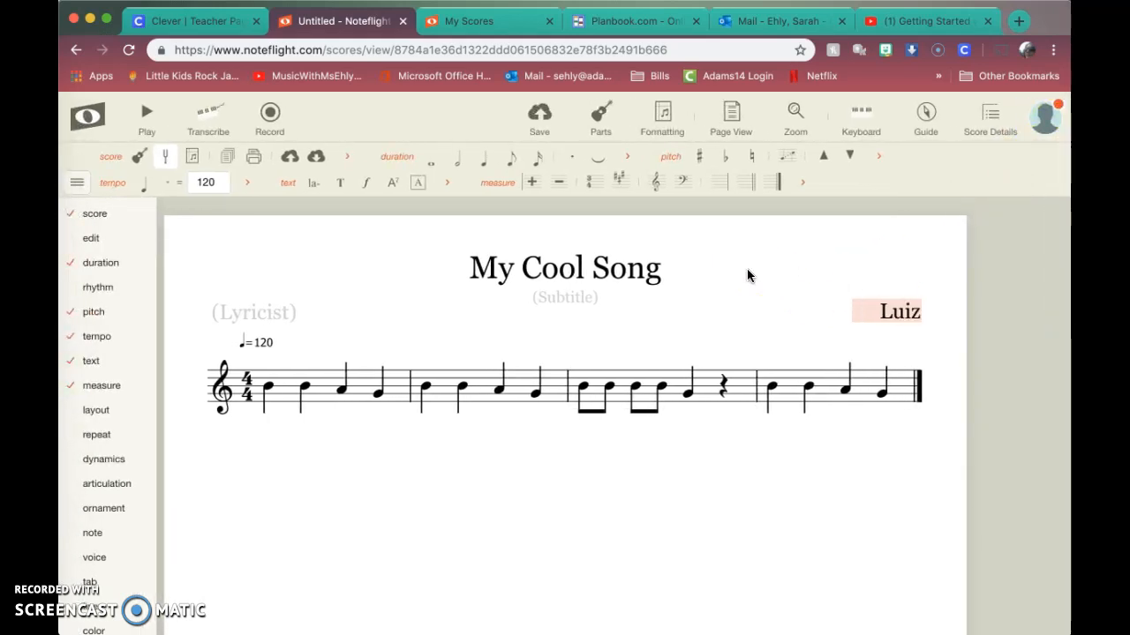
pyautogui.write(' M.')
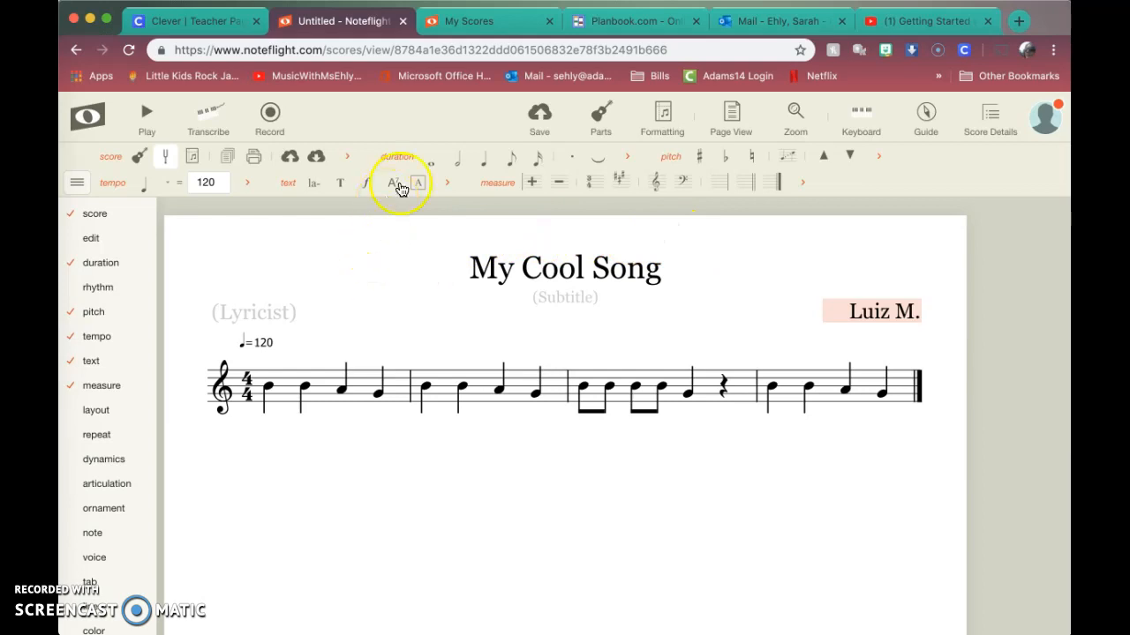
# Step: Finish the composer text and save the score
pyautogui.click(472, 123)
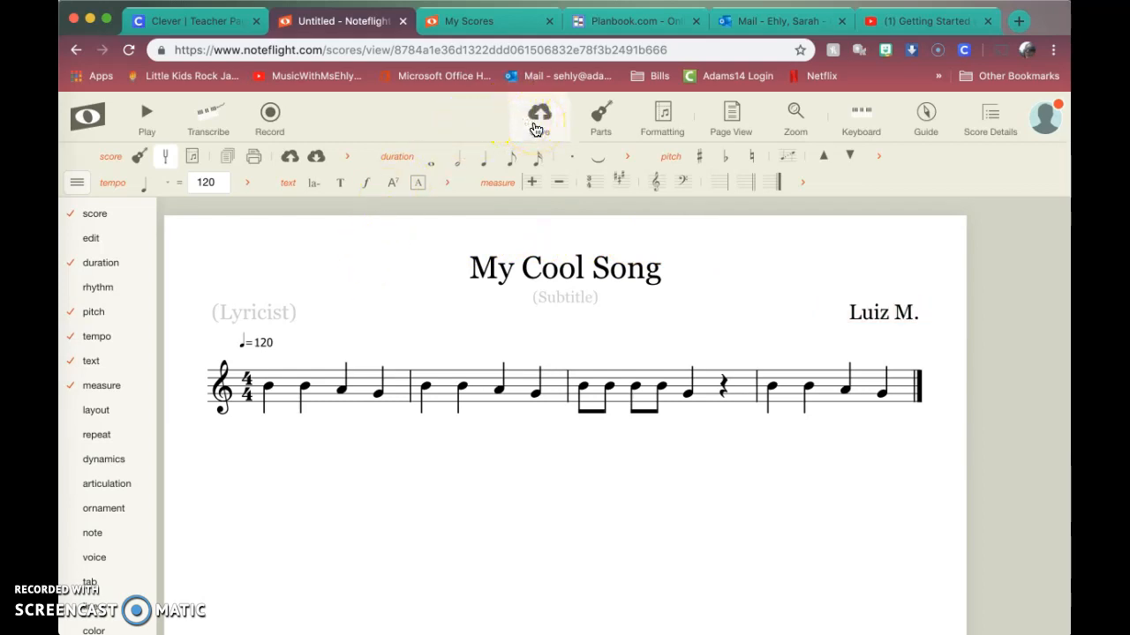
pyautogui.click(534, 129)
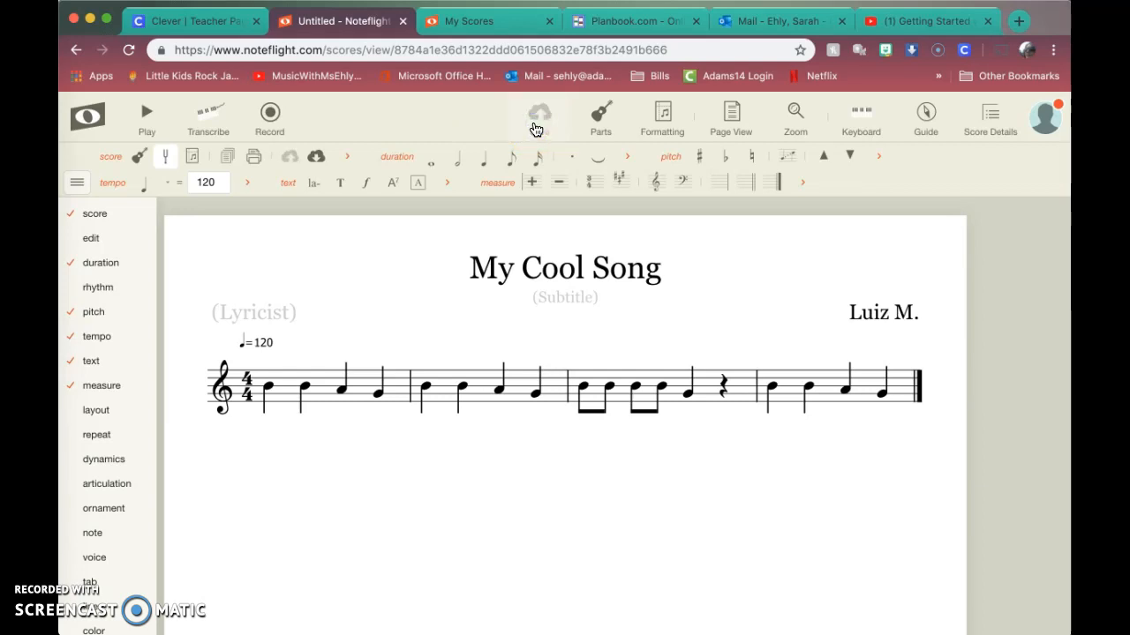